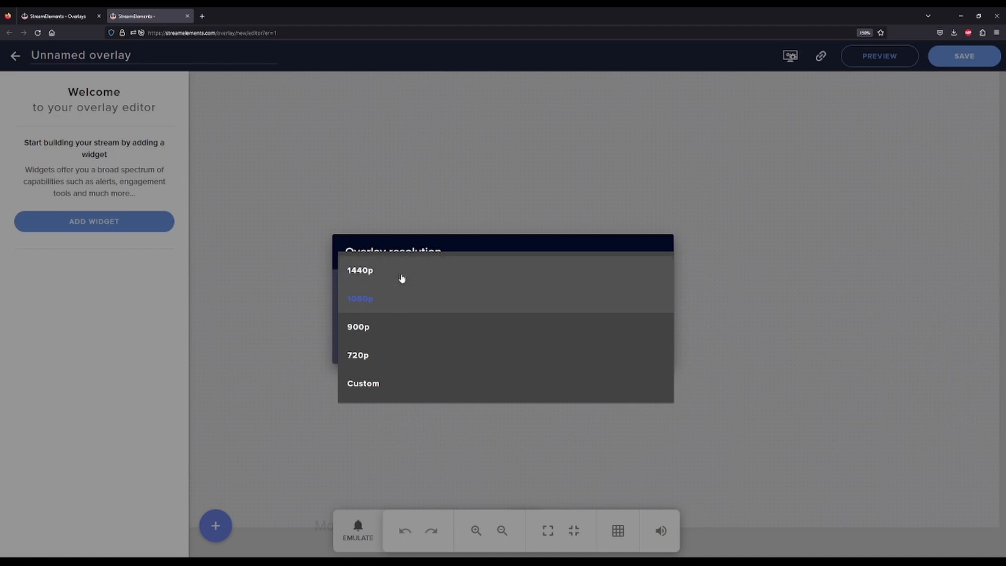
Step: Start the new overlay at 1080p resolution and name it "Sparklery test"
left_click(397, 302)
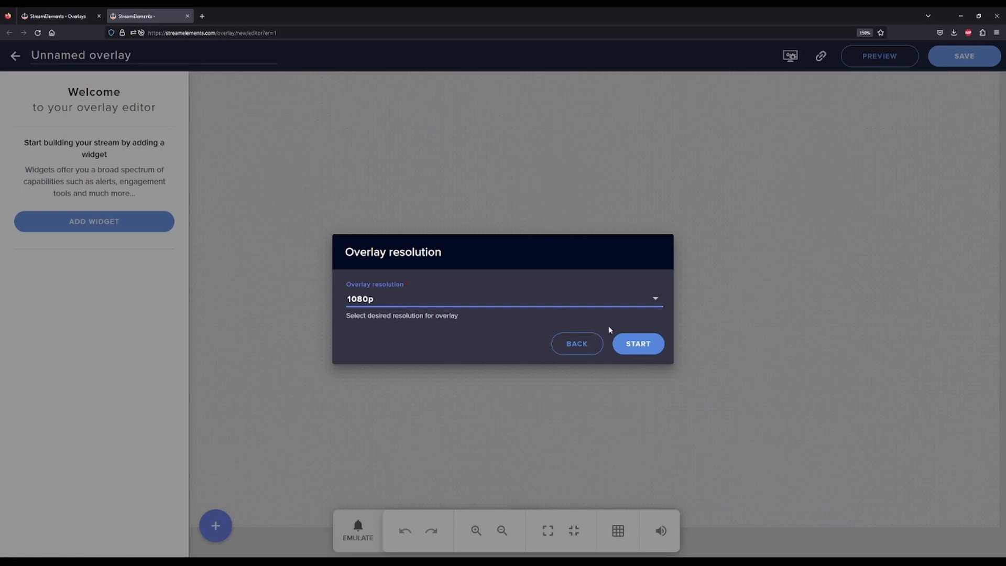
left_click(627, 342)
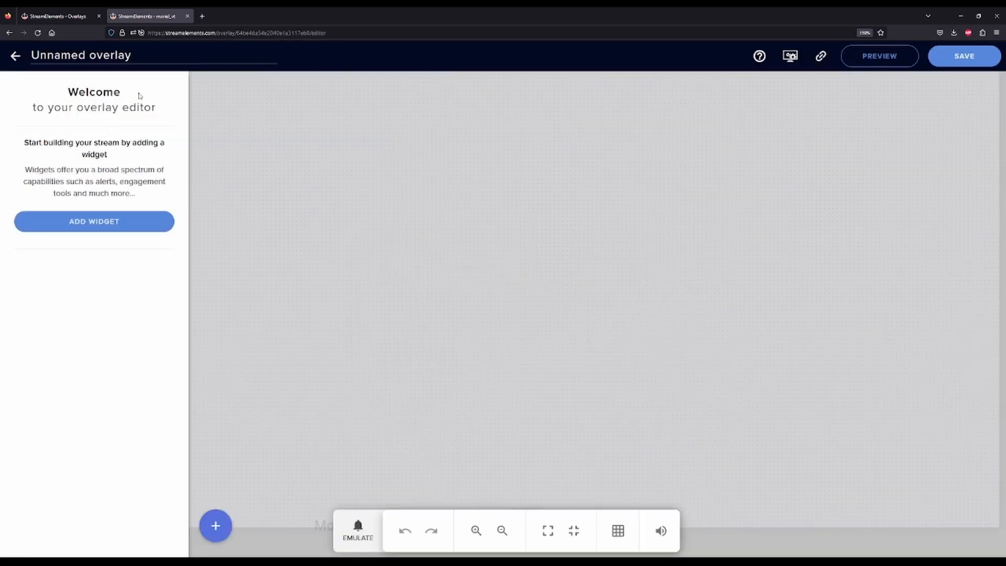
left_click_drag(137, 54, 17, 55)
type("Sparklery test")
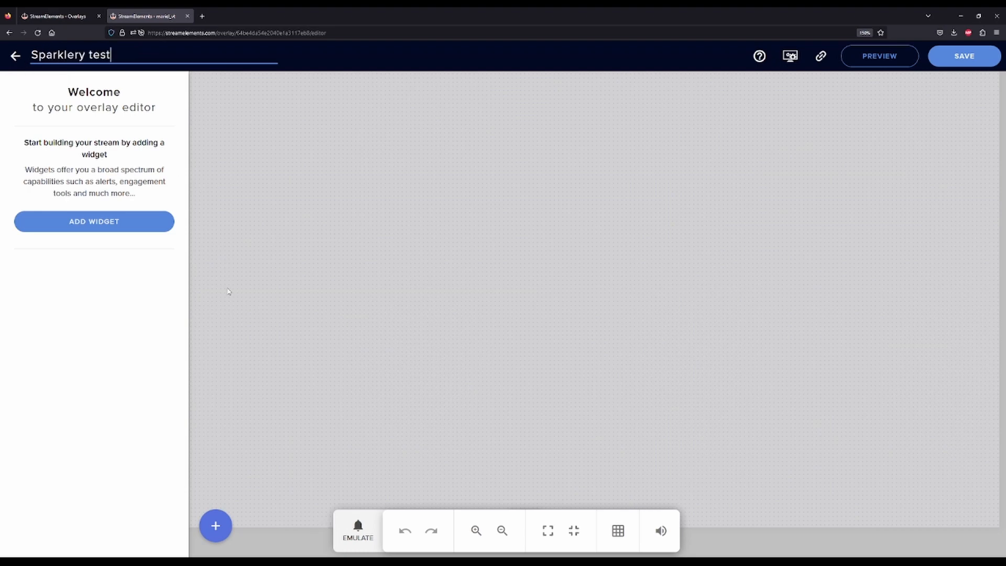
Step: Add a static/custom widget of the Custom widget type to the overlay
left_click(217, 526)
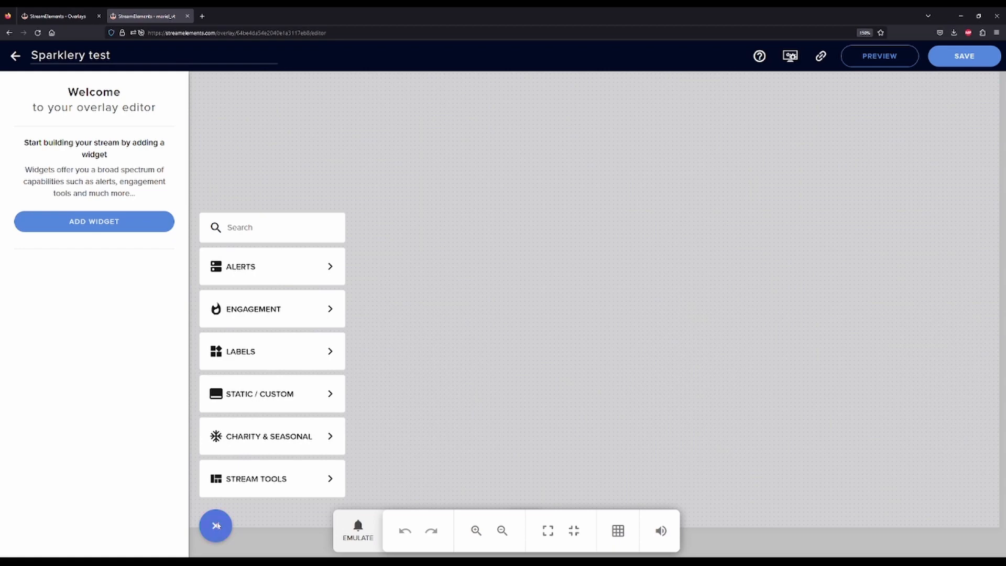
mouse_move(249, 397)
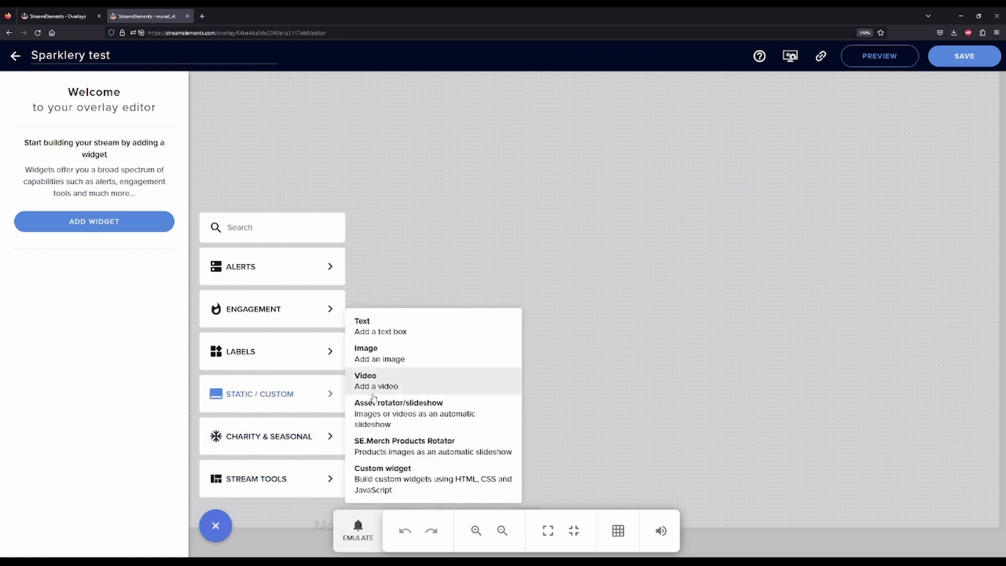
left_click(385, 479)
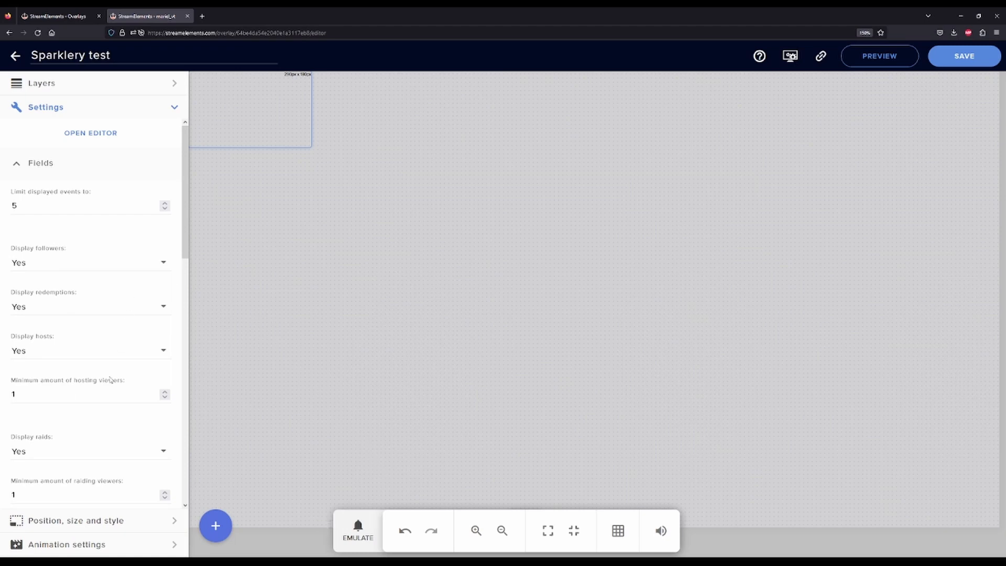
Step: Set the custom widget's size to 1920 px wide and 1080 px high
left_click(68, 522)
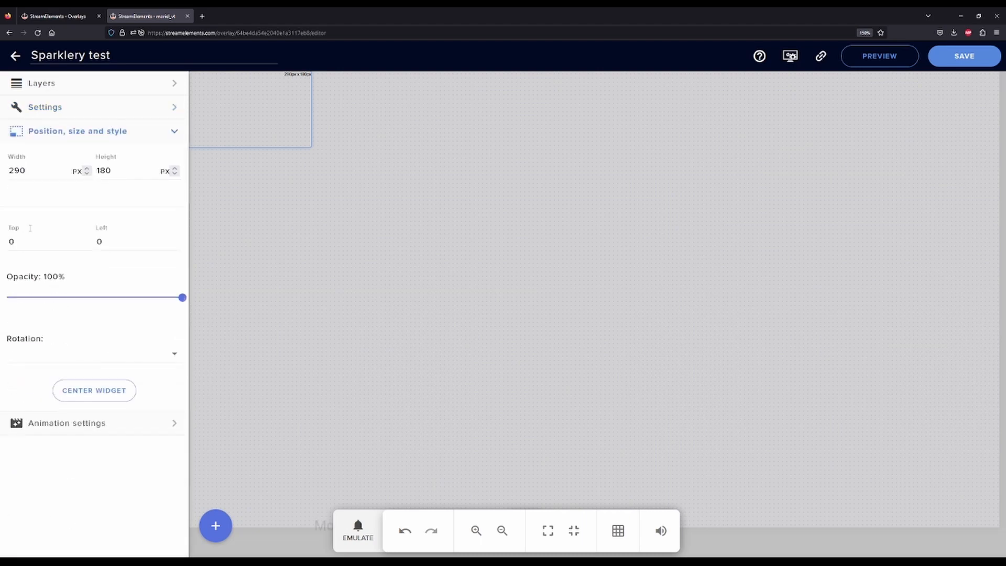
type("1920")
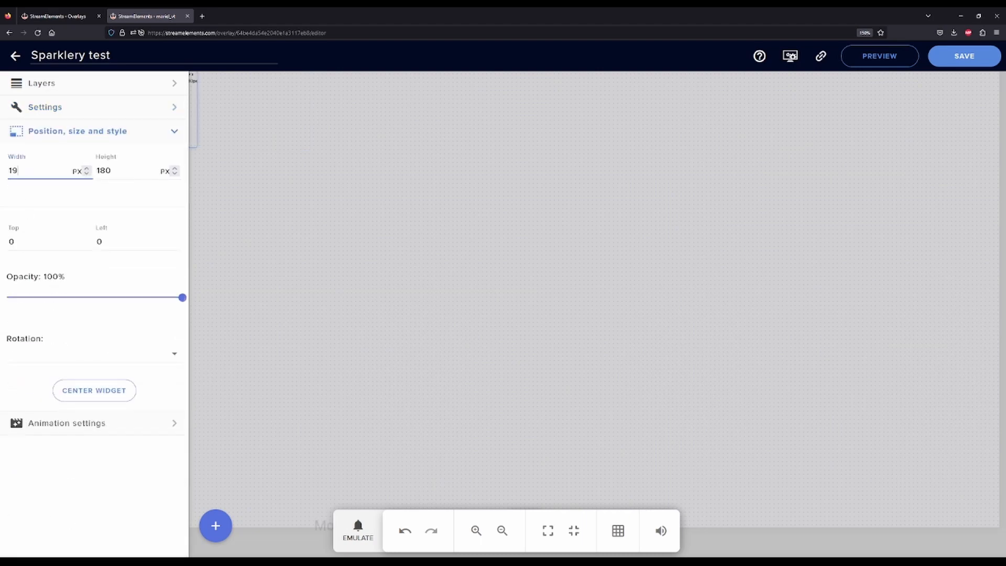
type("1080")
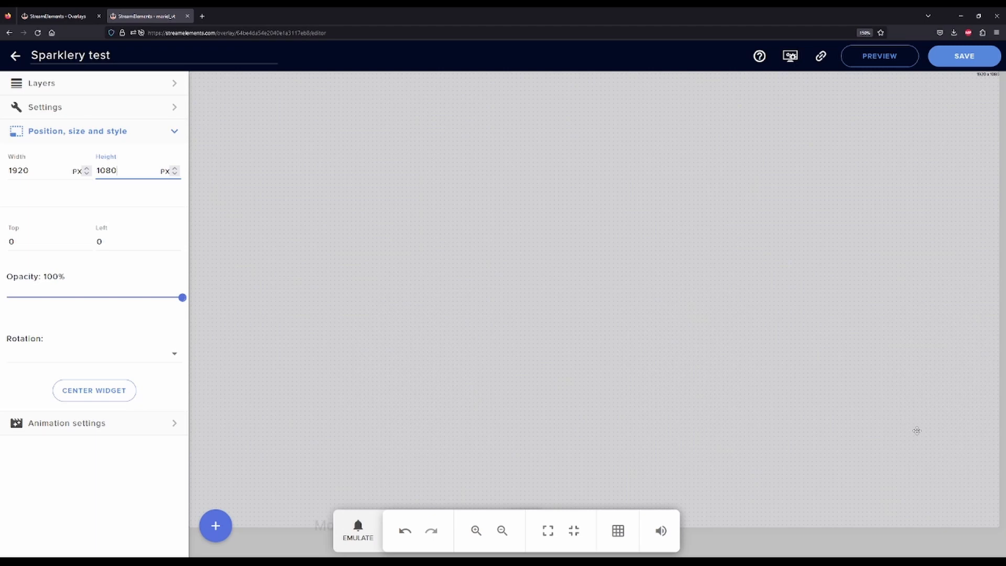
Step: Open the custom widget's code editor, and in File Explorer extract the Sparklery Particle System archive into its own folder
left_click(82, 111)
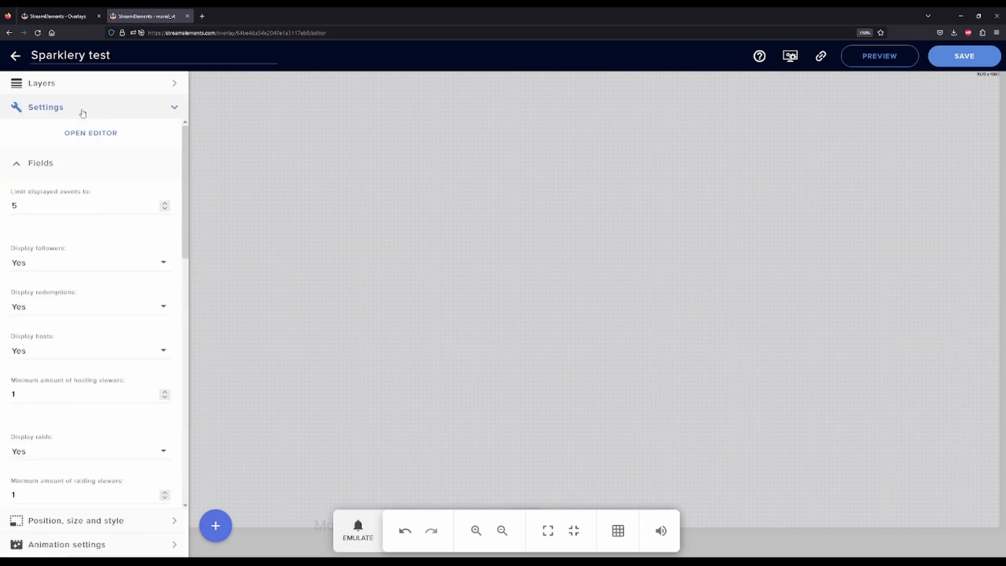
left_click(88, 134)
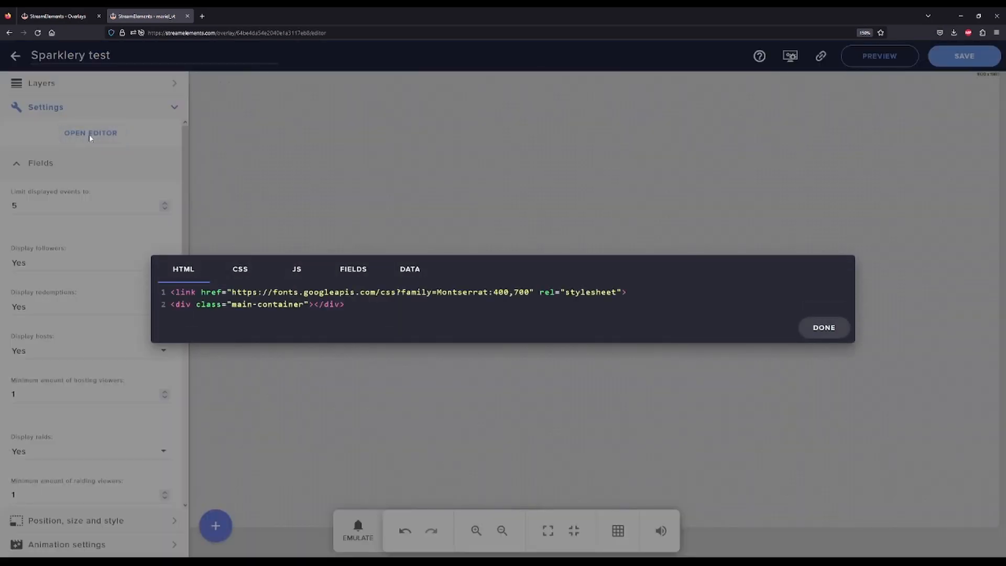
left_click(181, 561)
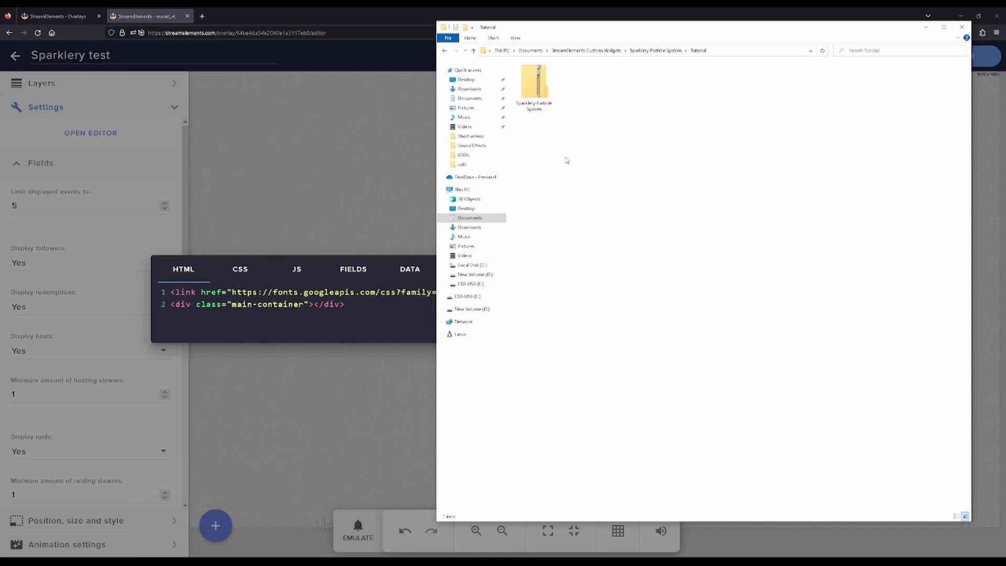
right_click(536, 98)
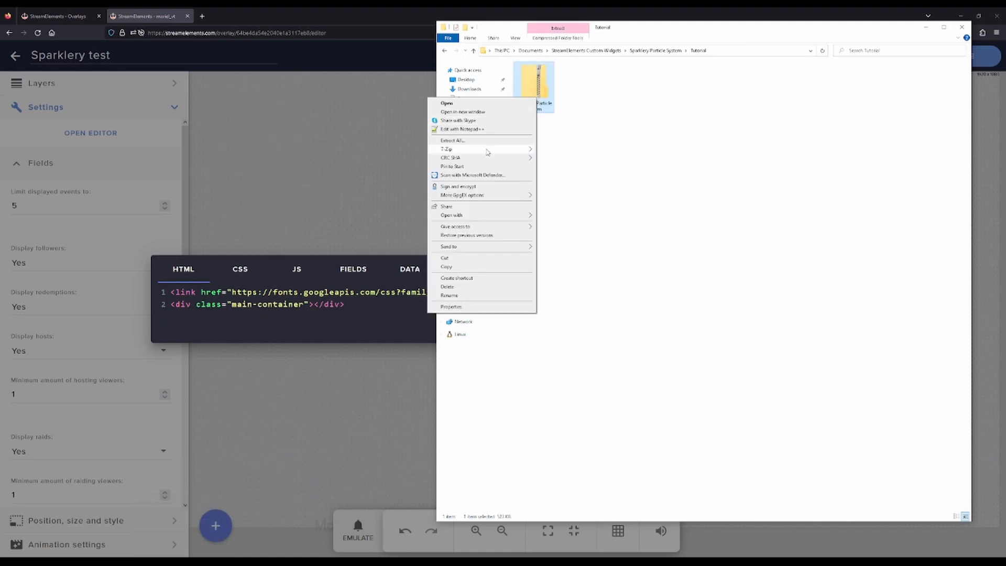
mouse_move(487, 152)
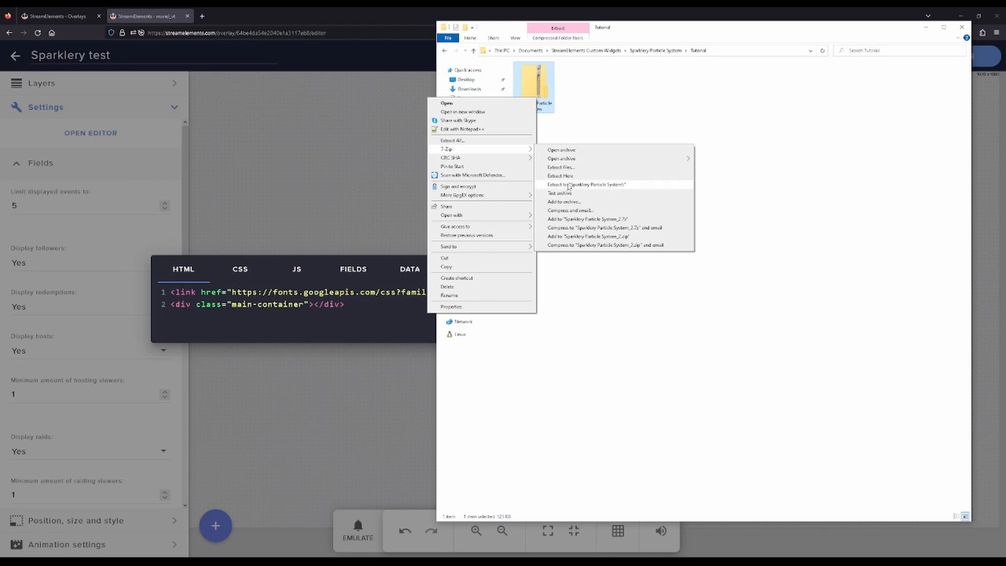
left_click(569, 184)
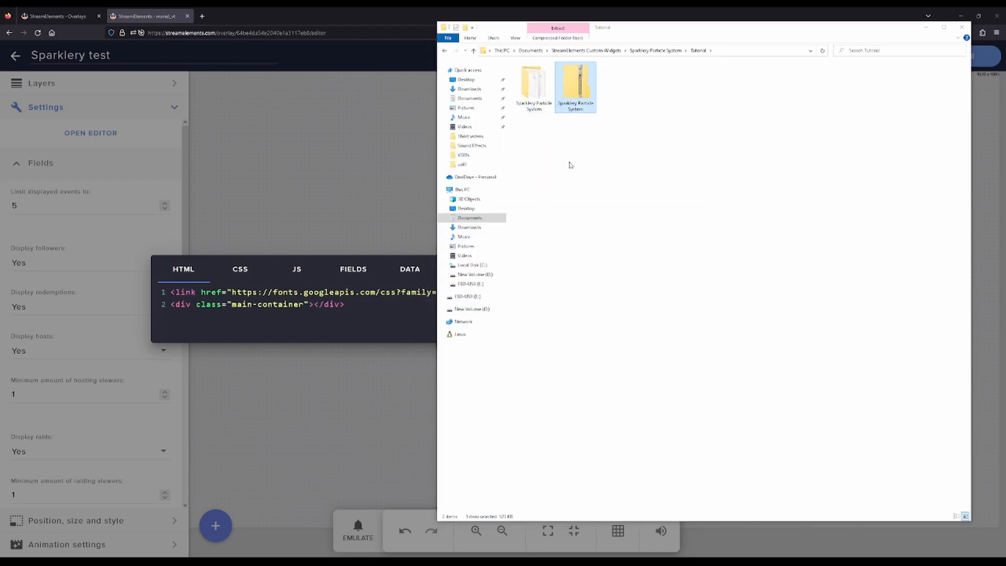
Step: Open the extracted folder's sparklery HTML file in Notepad++ and replace the widget's HTML code with its full contents
double_click(534, 87)
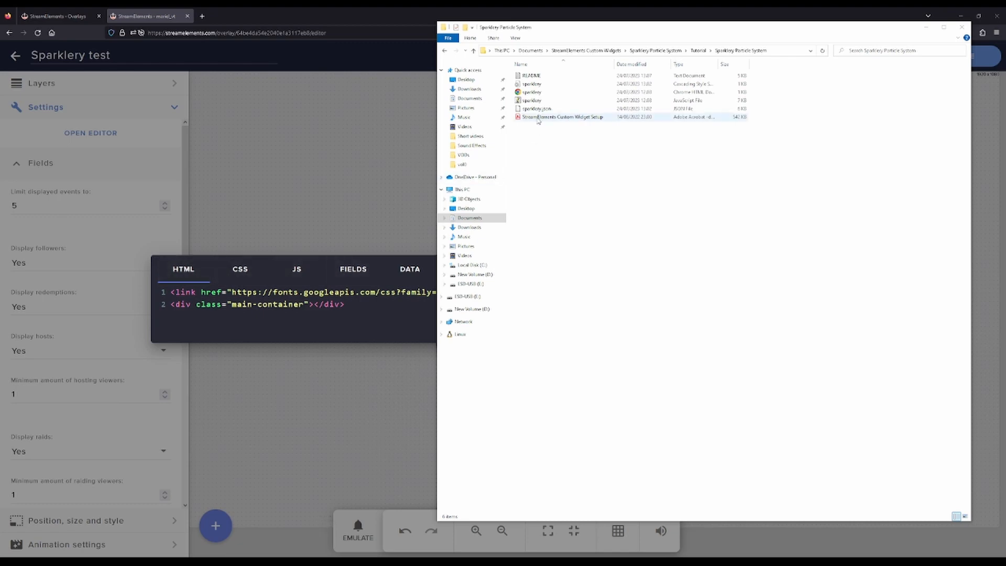
right_click(534, 92)
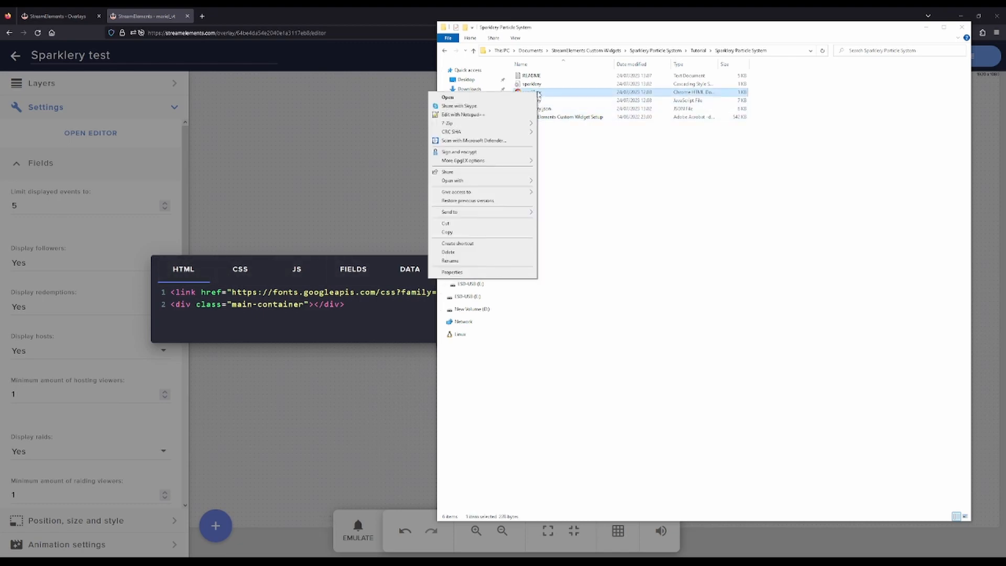
left_click(491, 115)
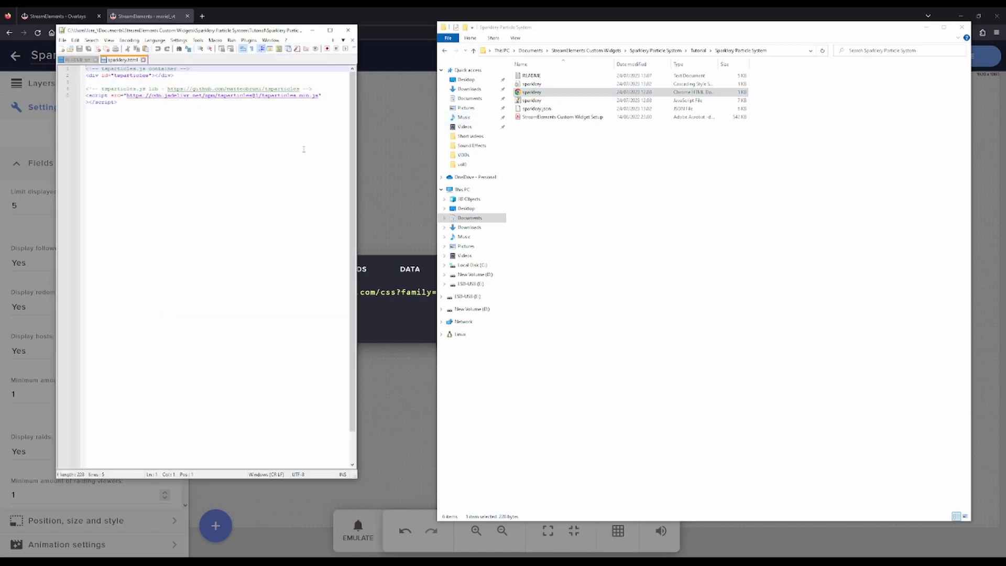
left_click_drag(183, 121, 80, 67)
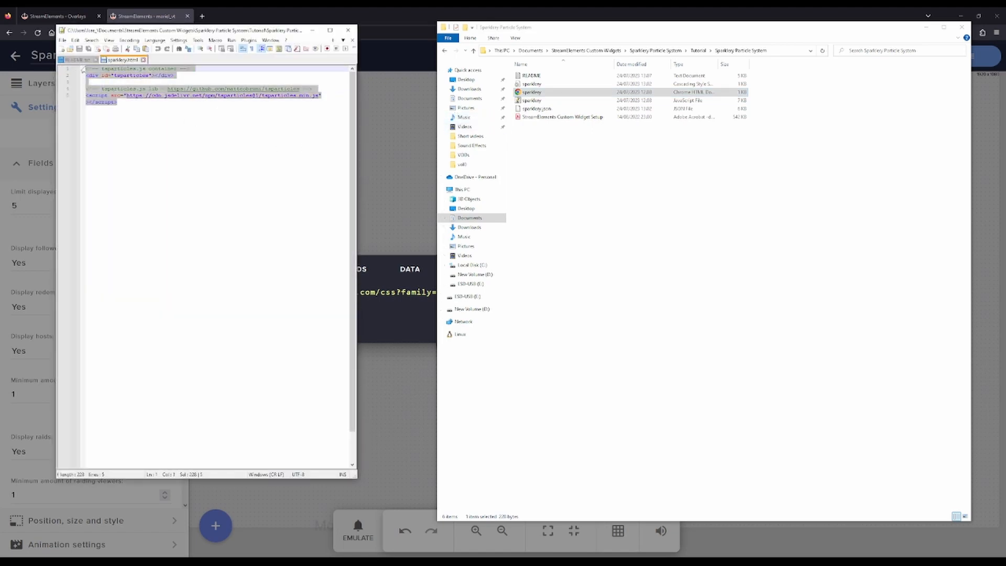
key("ctrl+c")
key("alt+Tab")
left_click_drag(347, 304, 117, 276)
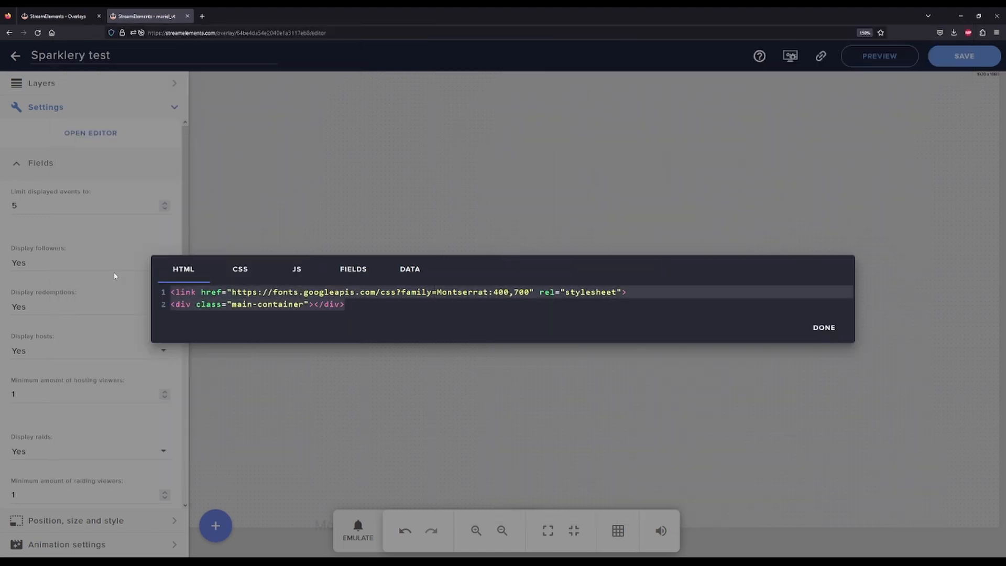
key("ctrl+v")
Step: Open the sparklery CSS file in Notepad++ and replace the widget's default CSS code with its full contents
key("alt+Tab")
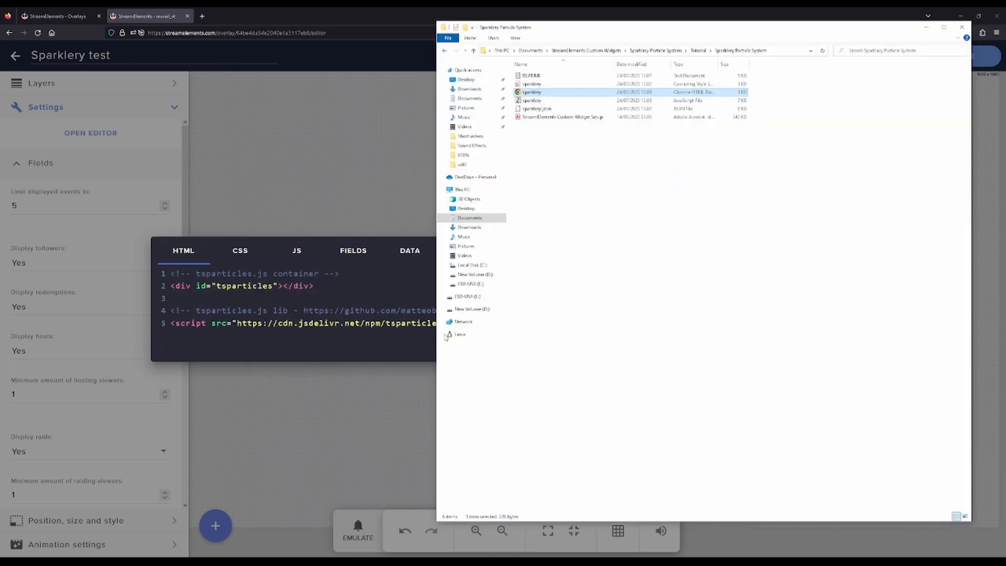
left_click(537, 85)
right_click(537, 85)
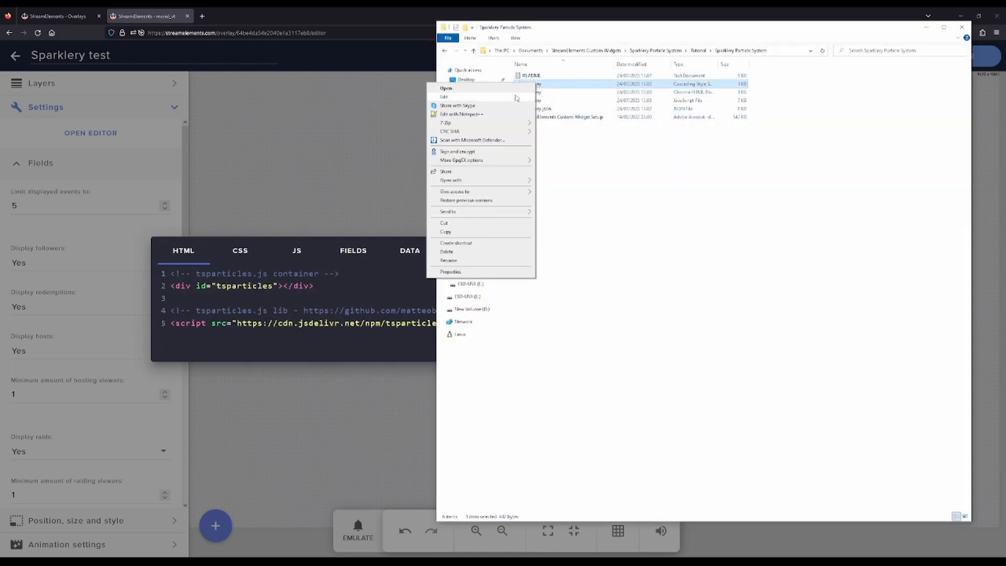
left_click(489, 114)
left_click(208, 154)
key("ctrl+a")
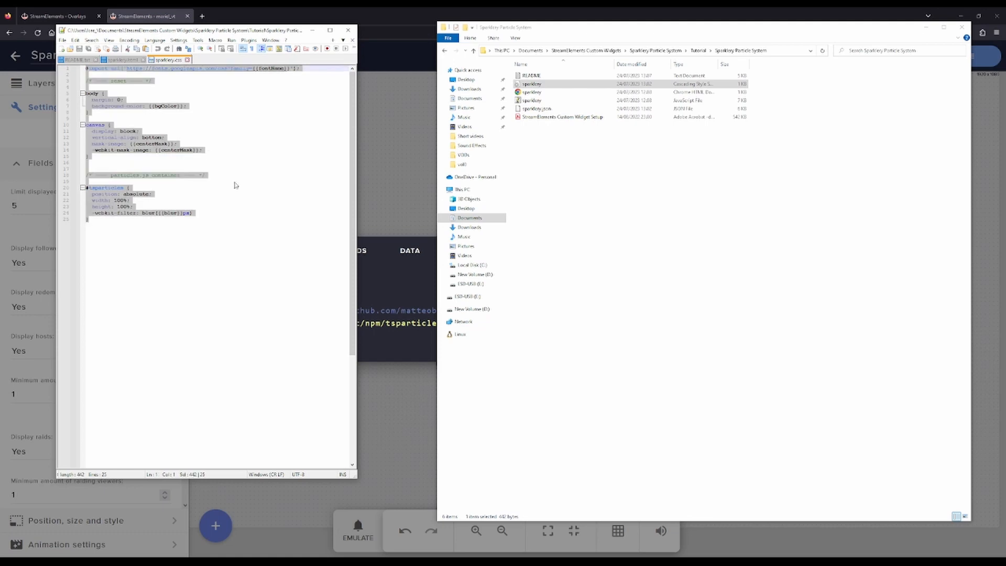
left_click(408, 306)
left_click(256, 285)
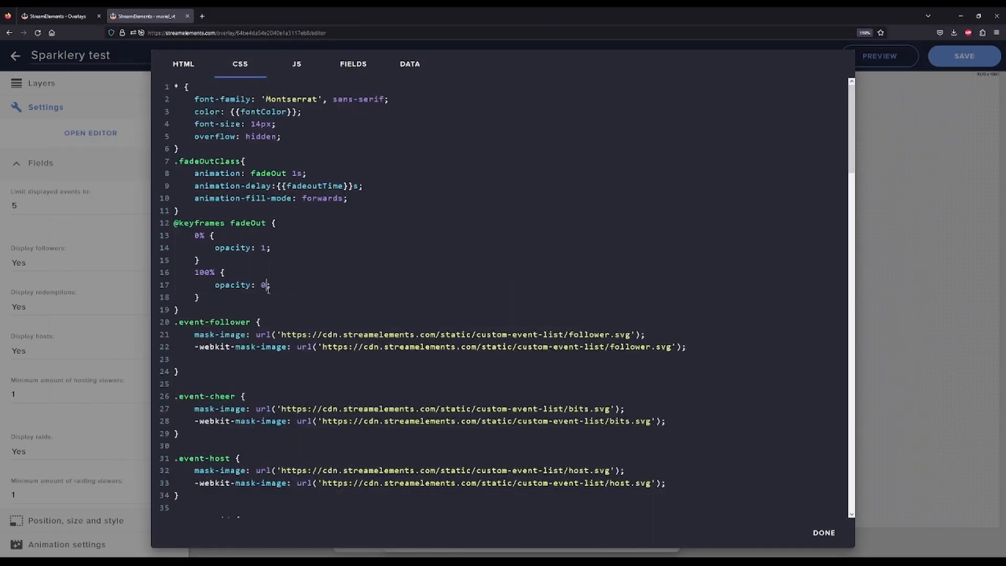
key("ctrl+a")
key("ctrl+v")
Step: Open the sparklery JavaScript file in Notepad++ and replace the widget's default JS code with its full contents
key("alt+Tab")
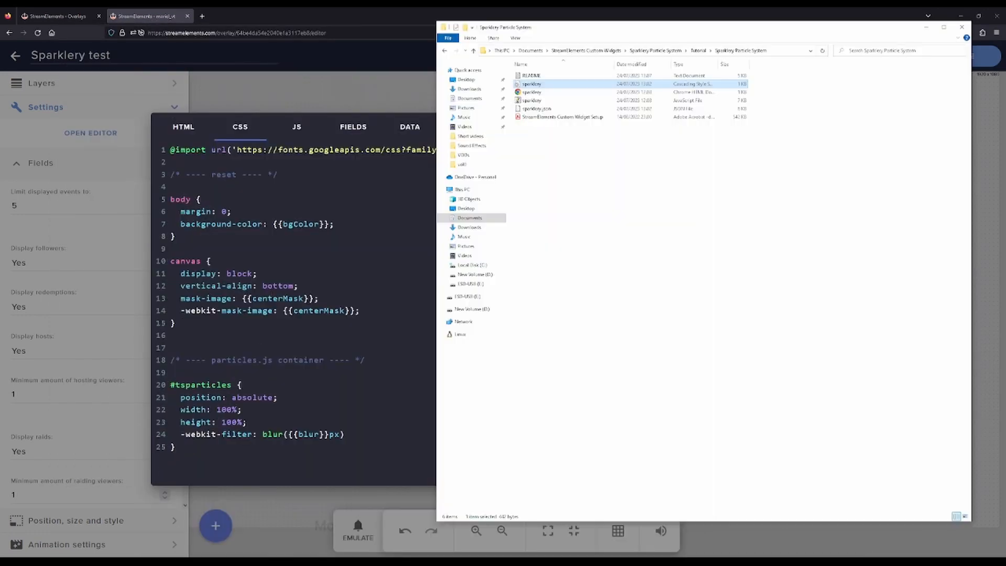
right_click(539, 100)
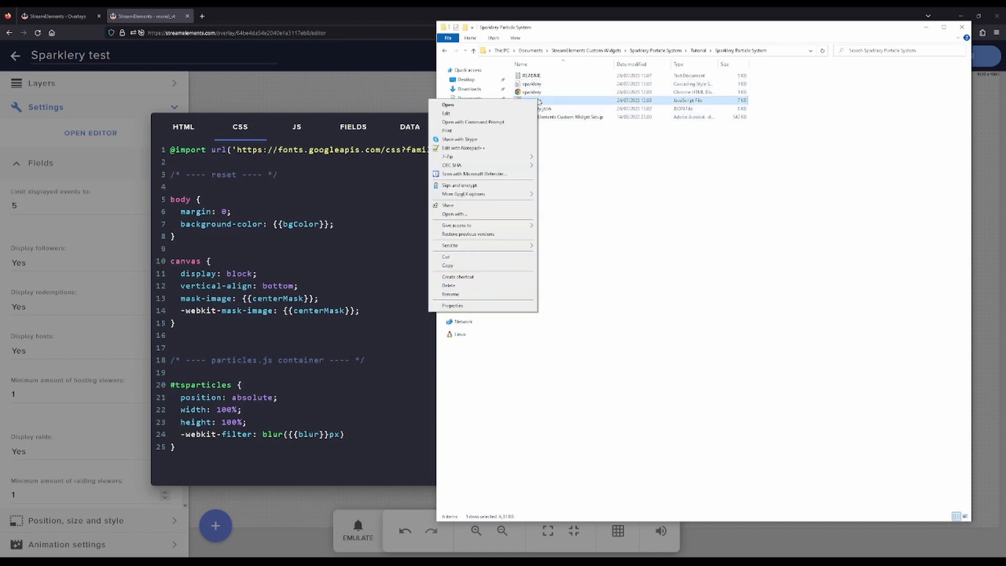
left_click(469, 148)
key("ctrl+a")
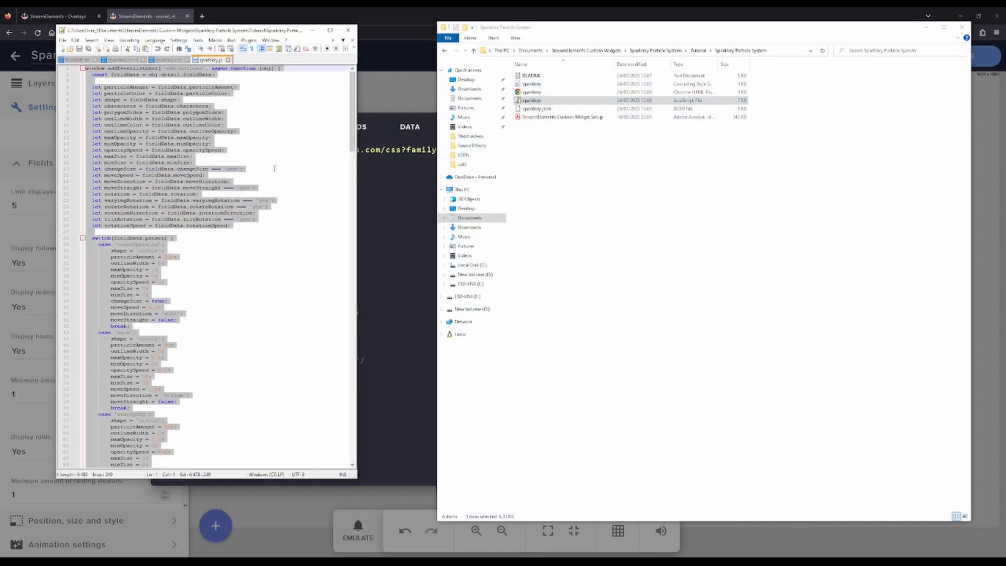
left_click(388, 245)
left_click(303, 132)
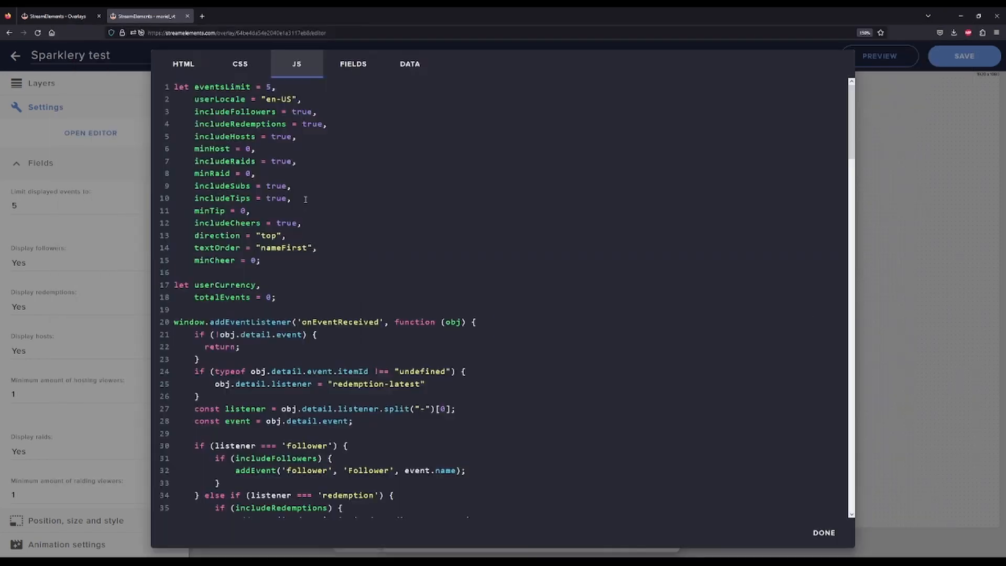
left_click(303, 249)
key("ctrl+a")
key("ctrl+v")
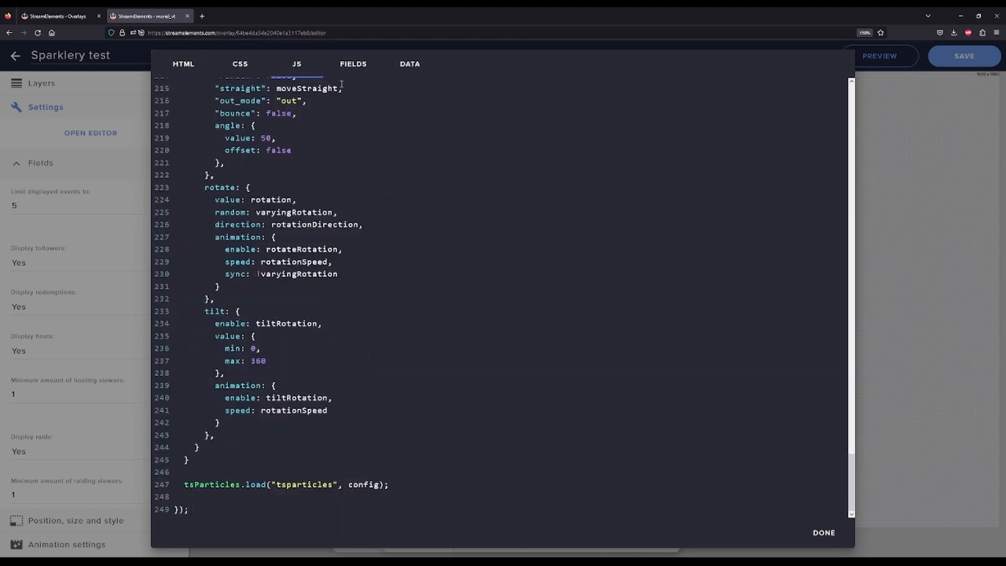
Step: Replace the widget's Fields code with the full contents of the sparklery JSON file from Notepad++, and finish the code editing
left_click(353, 64)
left_click(161, 561)
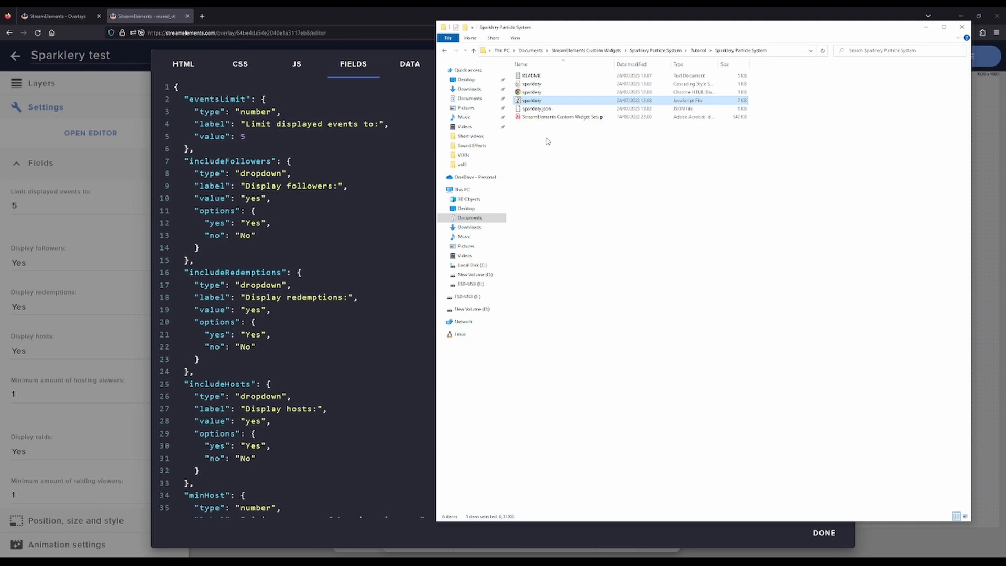
right_click(539, 109)
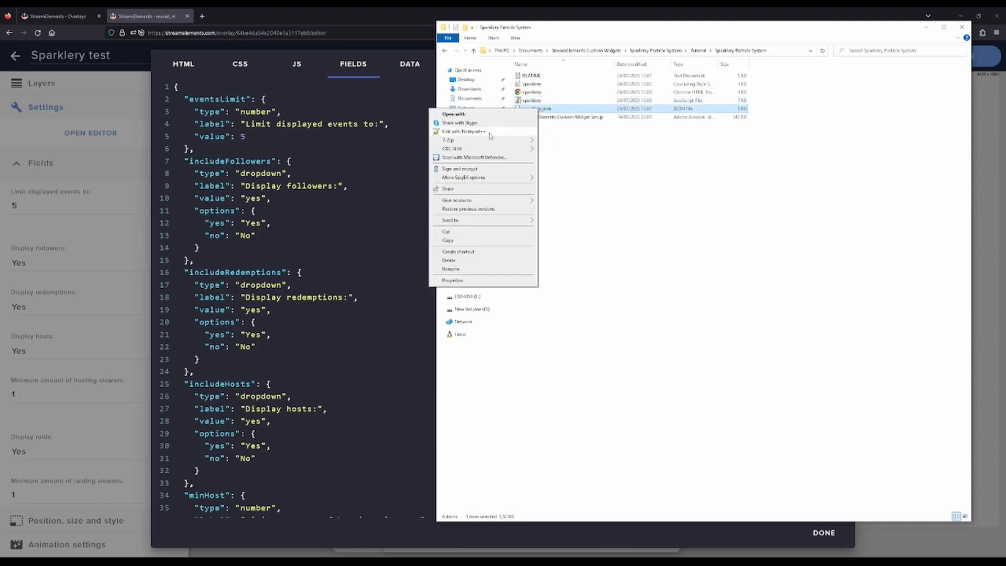
left_click(490, 136)
key("ctrl+a")
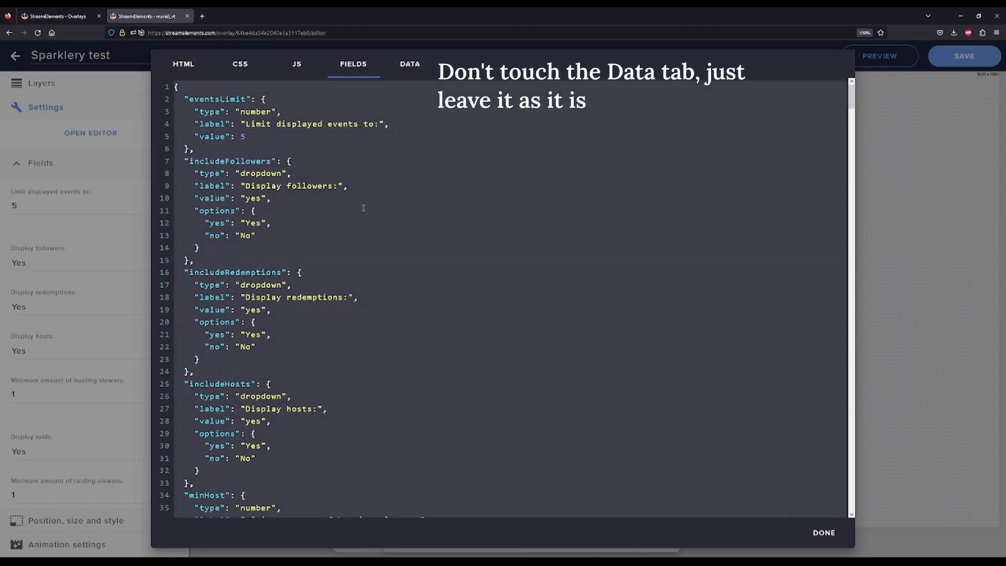
key("ctrl+a")
key("ctrl+v")
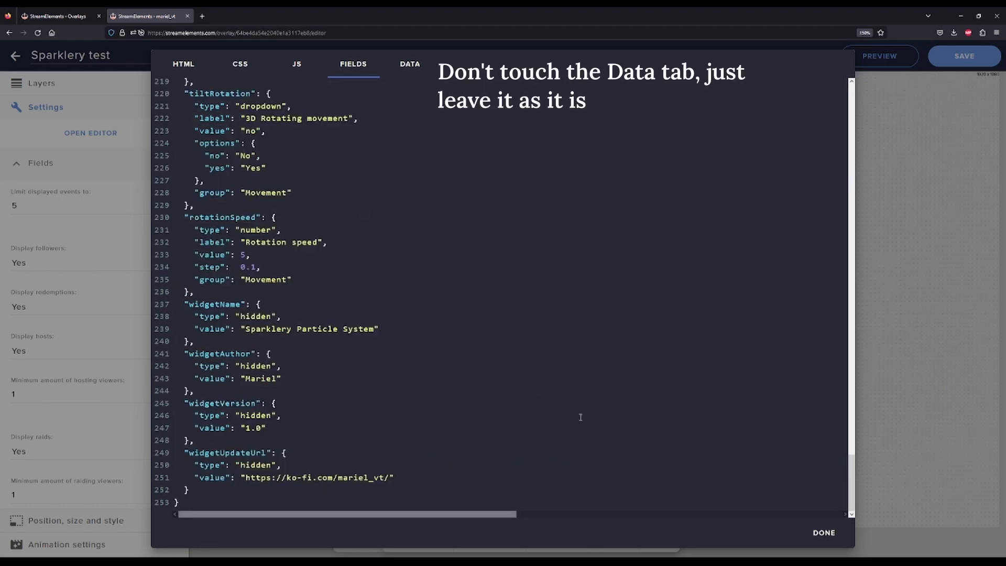
left_click(815, 534)
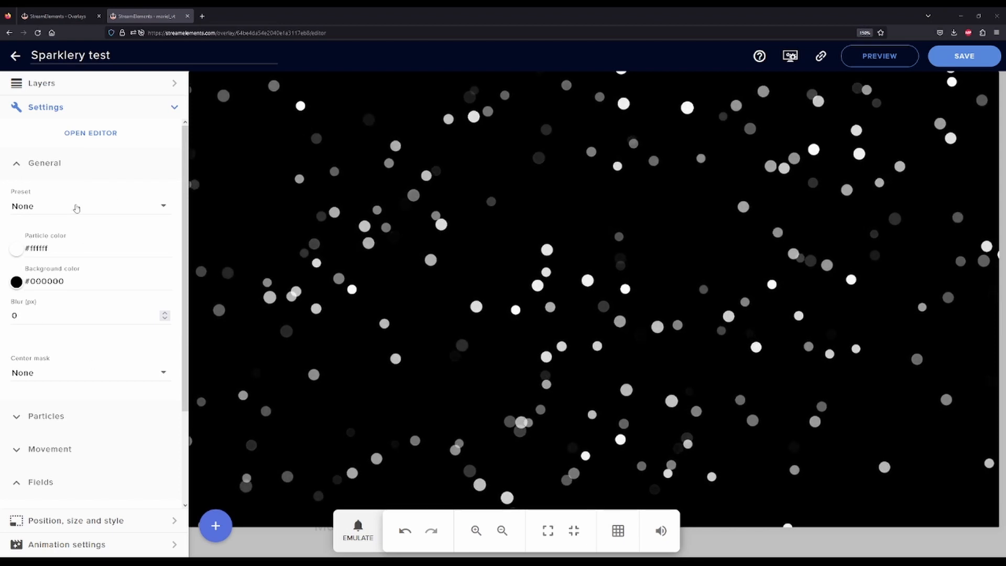
Step: Try the presets Round sparkles, Snow, Starry sky, Bubbles, Hearts and Melody on the particle widget one after another
left_click(77, 208)
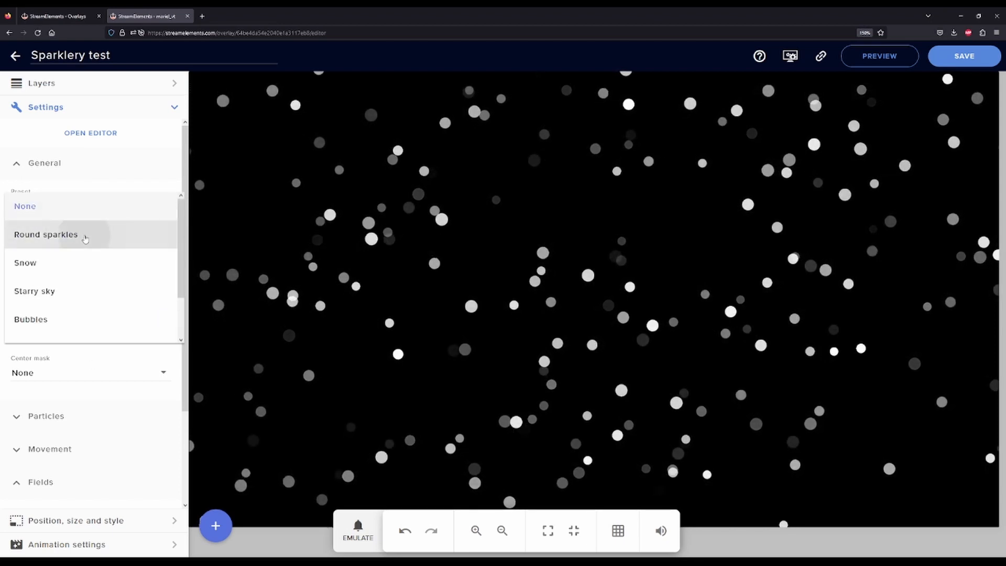
left_click(85, 239)
left_click(82, 210)
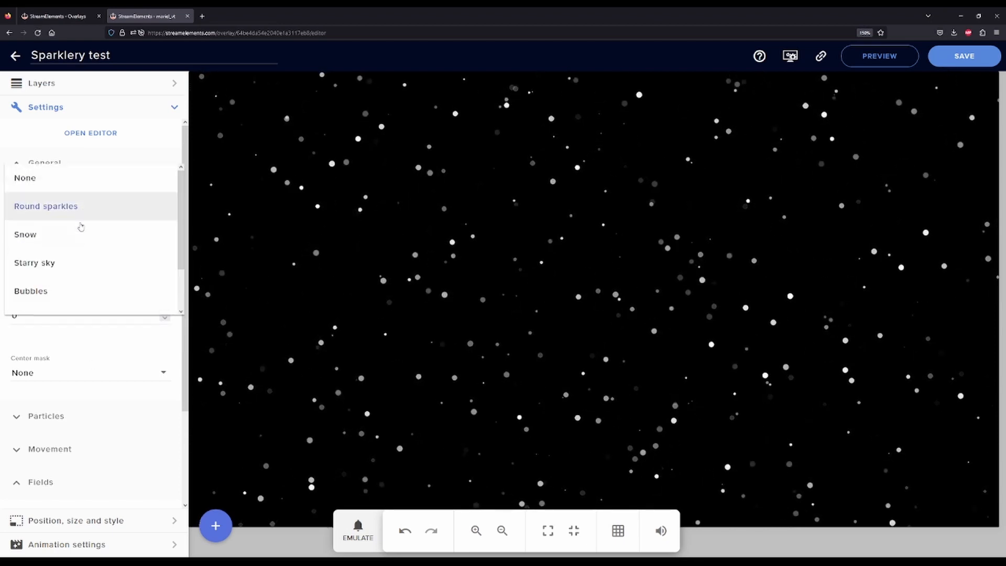
left_click(82, 228)
left_click(79, 207)
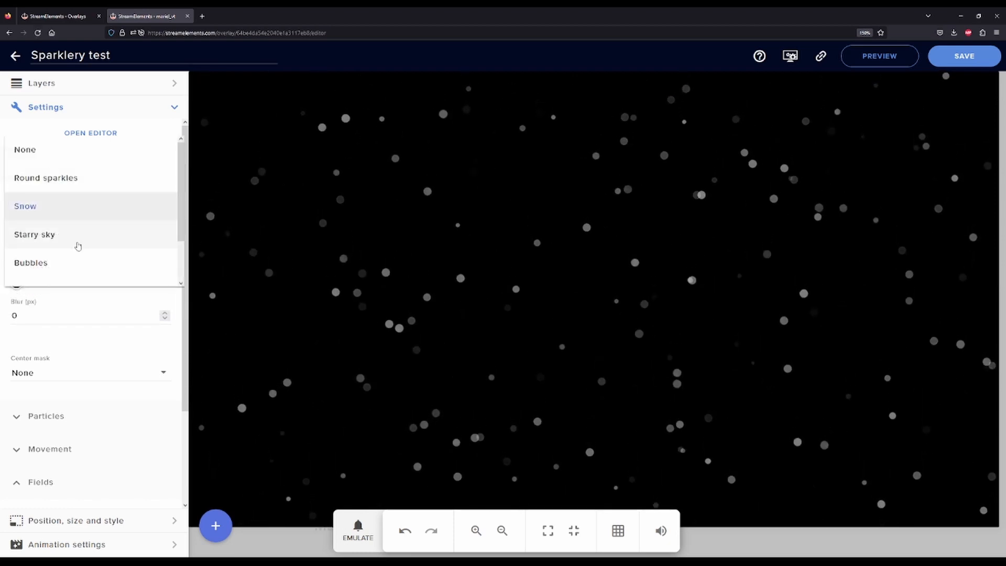
left_click(78, 245)
left_click(78, 209)
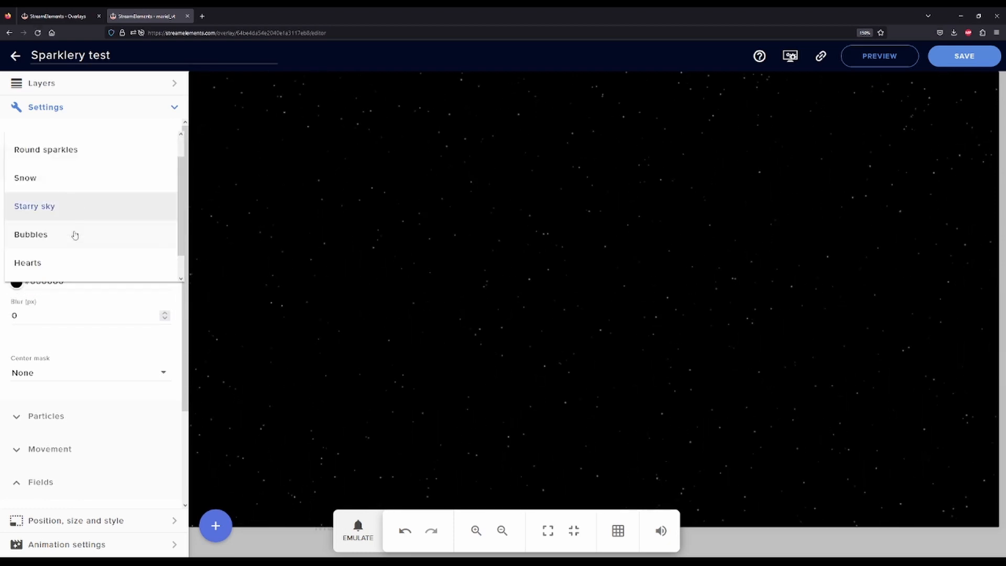
left_click(74, 234)
left_click(78, 210)
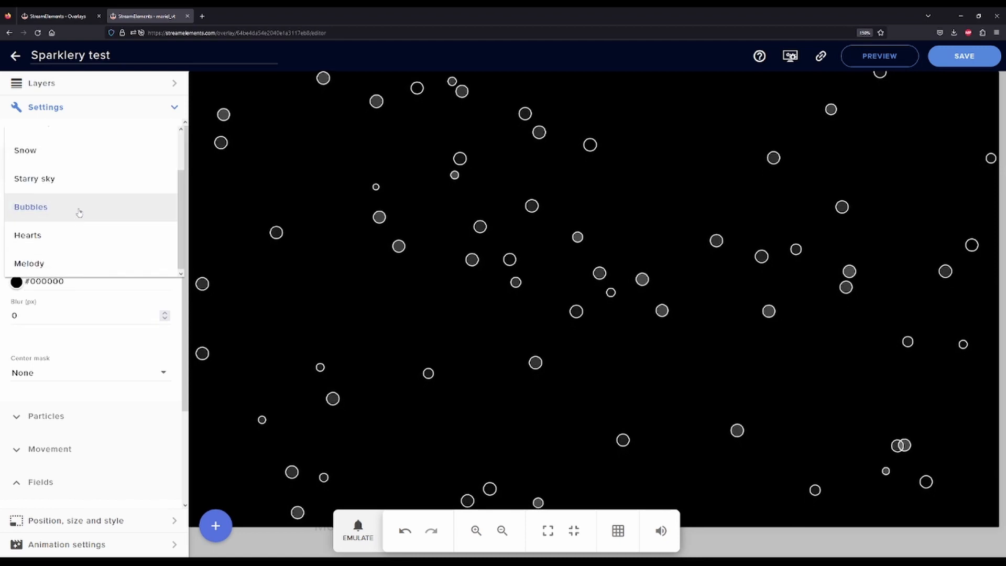
left_click(78, 235)
left_click(76, 206)
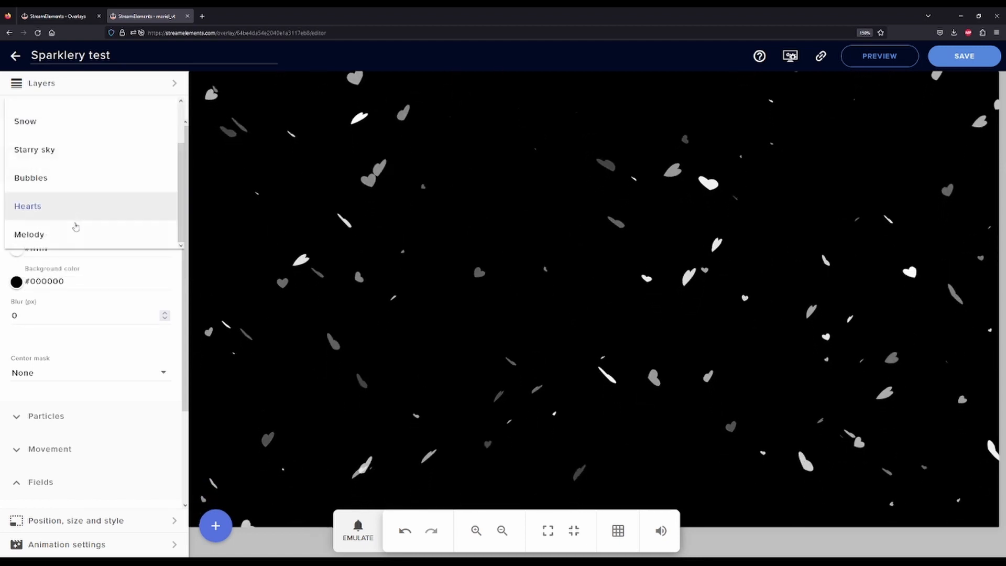
left_click(77, 234)
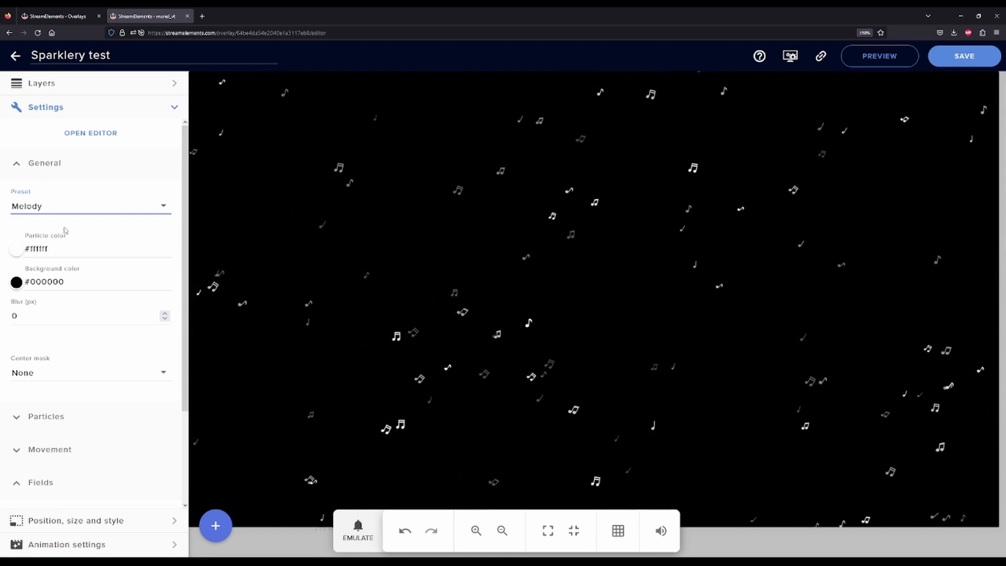
Step: Set the particle color to the red #e92929
left_click(17, 250)
left_click_drag(487, 252, 528, 241)
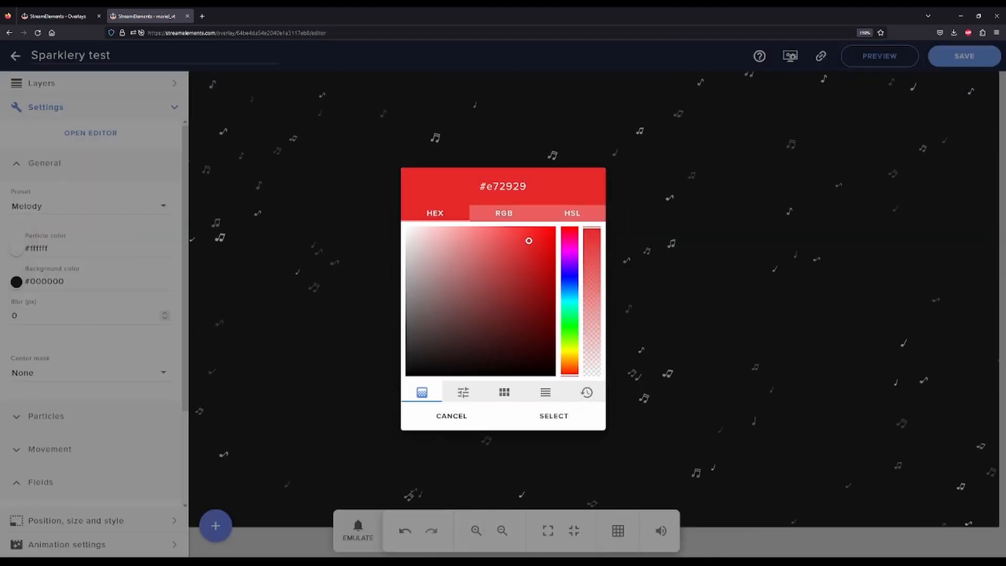
left_click(554, 416)
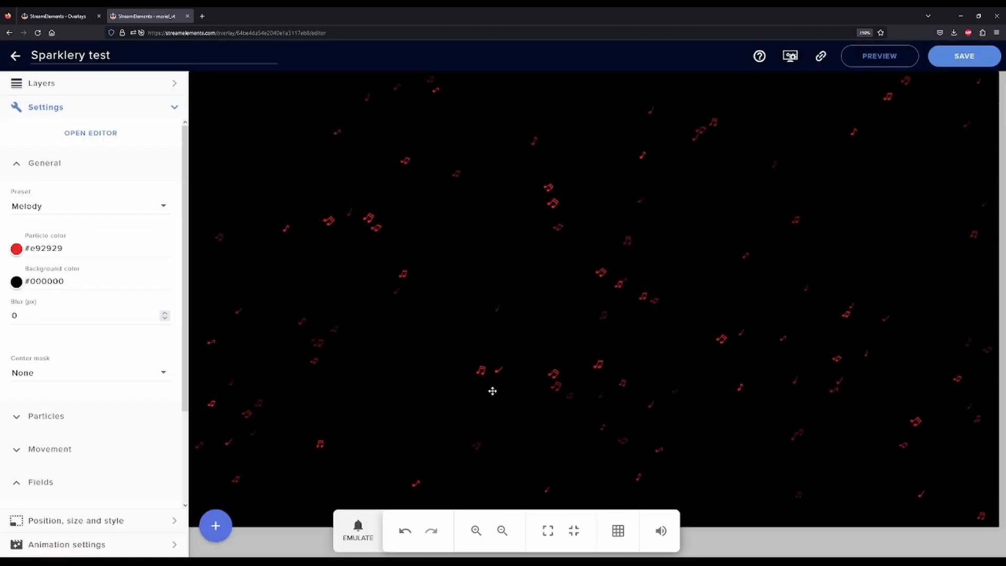
Step: Make the widget's background color fully transparent with the value rgba(0, 0, 0, 0)
left_click(17, 282)
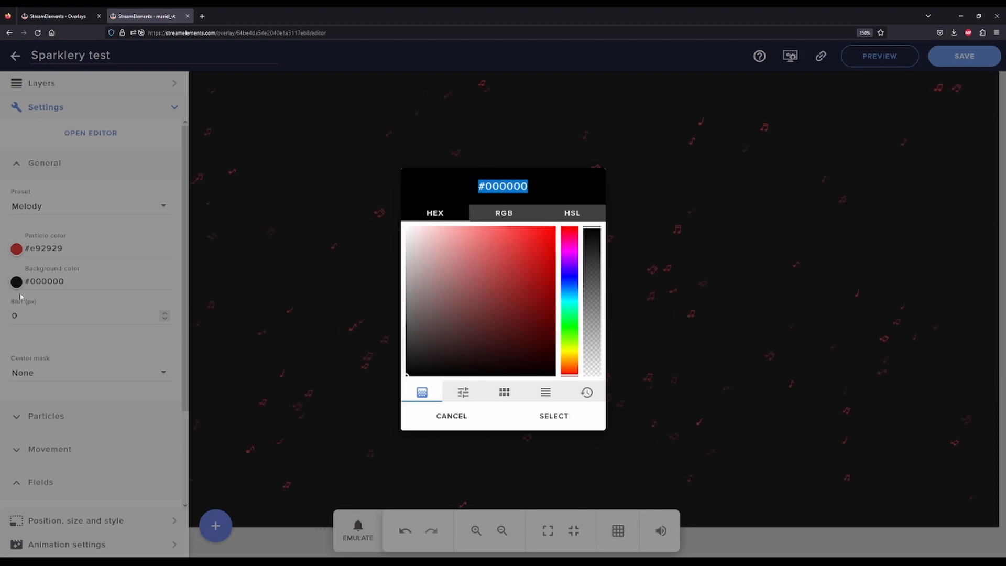
left_click_drag(592, 230, 607, 406)
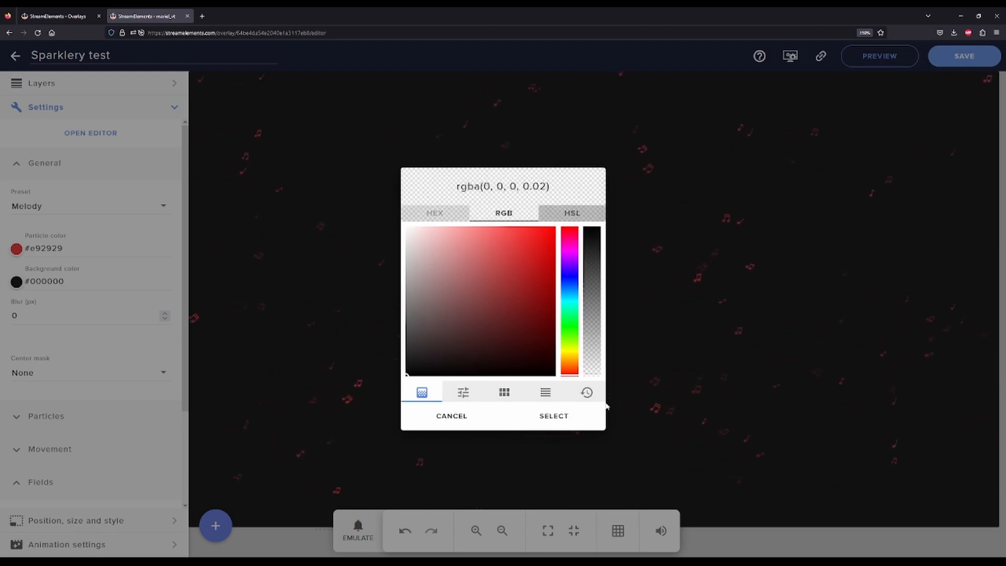
left_click(546, 187)
left_click(546, 188)
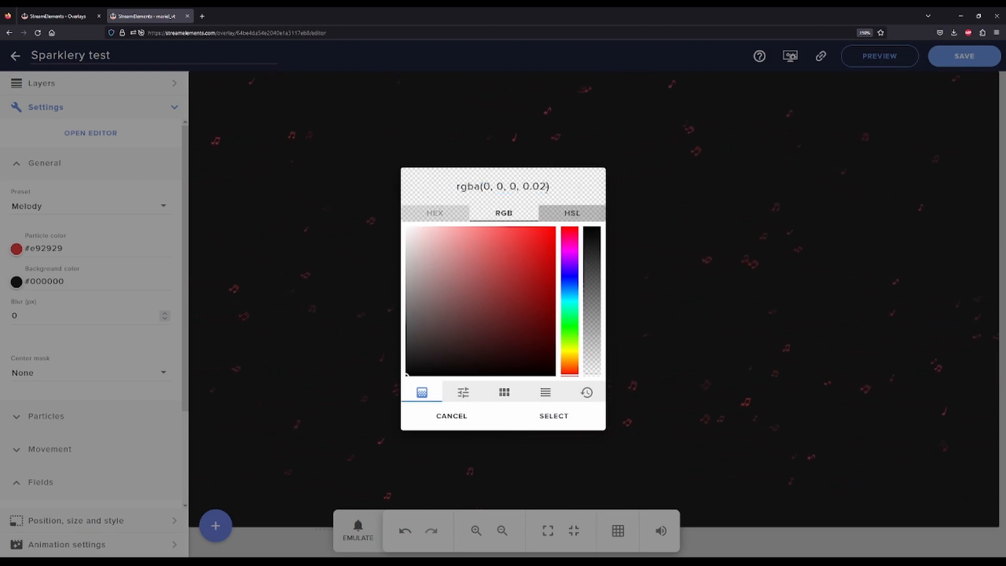
key("BackSpace")
key("BackSpace")
key("BackSpace")
key("Return")
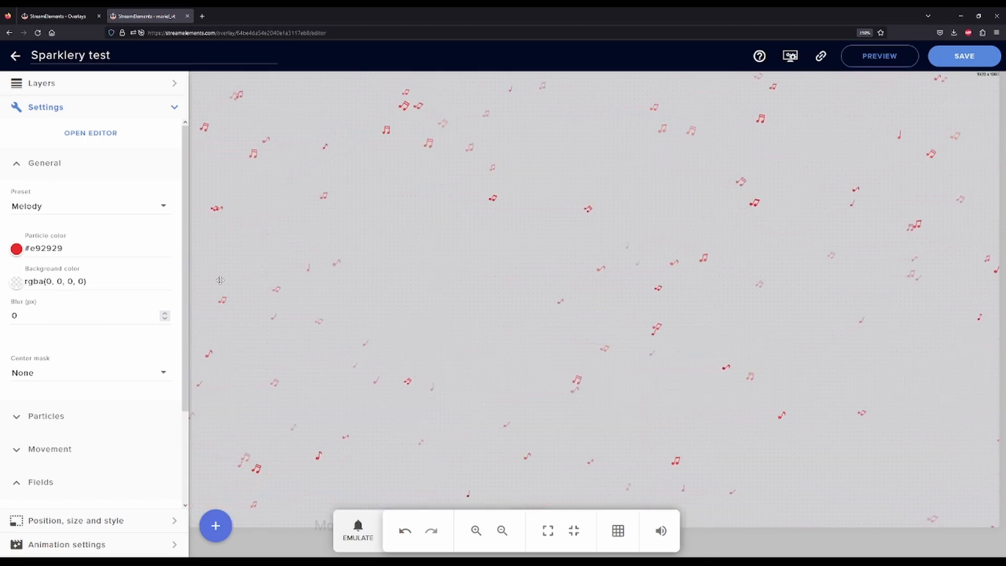
Step: Apply the Round sparkles preset and try blur values of 2, 4, 5 and 10 px, ending on 2 px
left_click(51, 213)
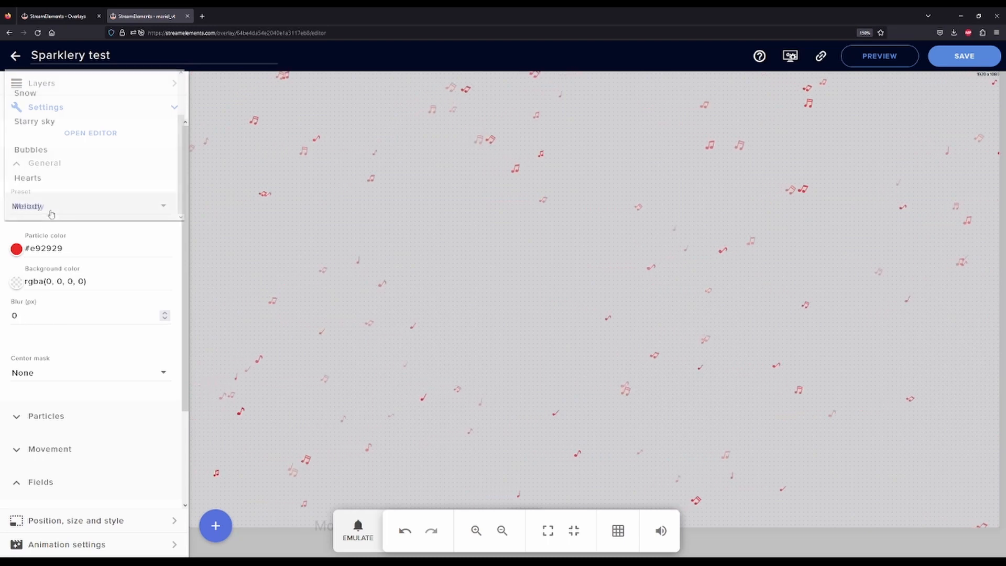
scroll(58, 170, "up", 2)
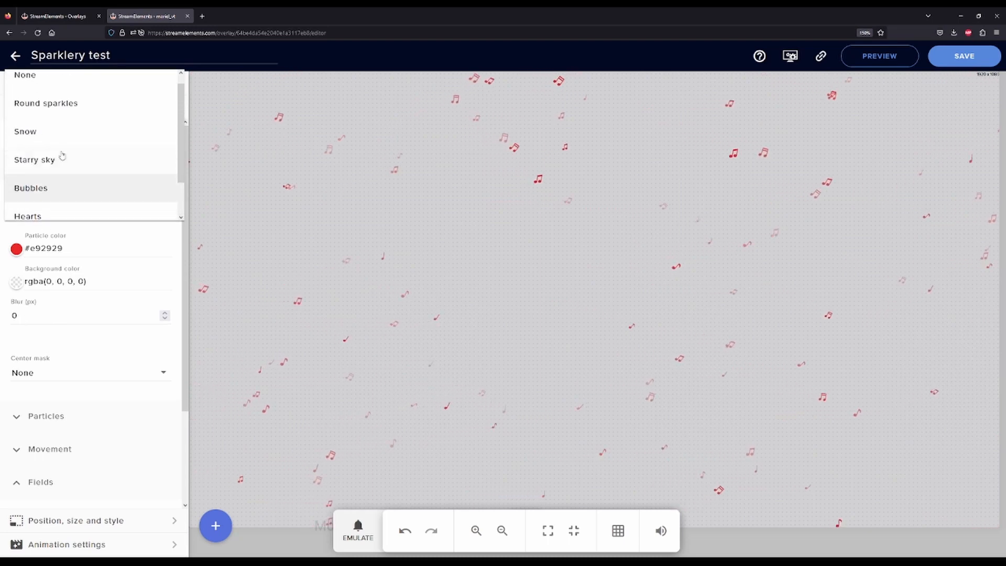
left_click(51, 112)
double_click(16, 315)
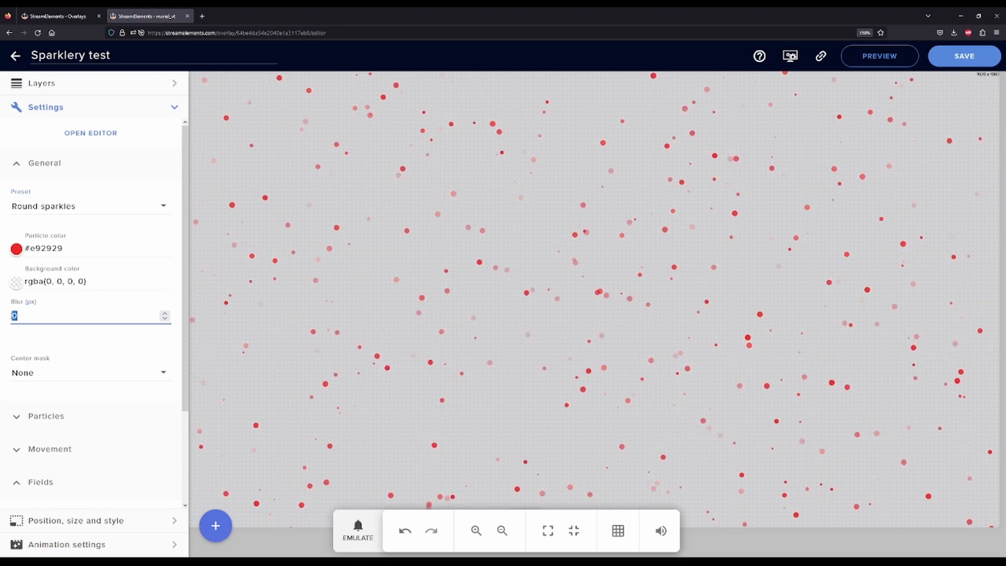
type("2")
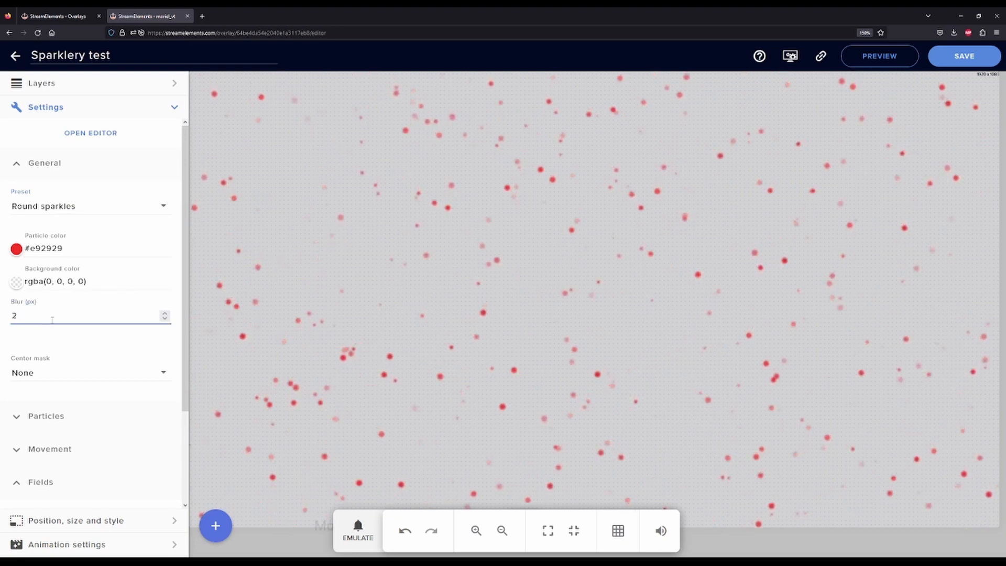
double_click(31, 316)
type("4")
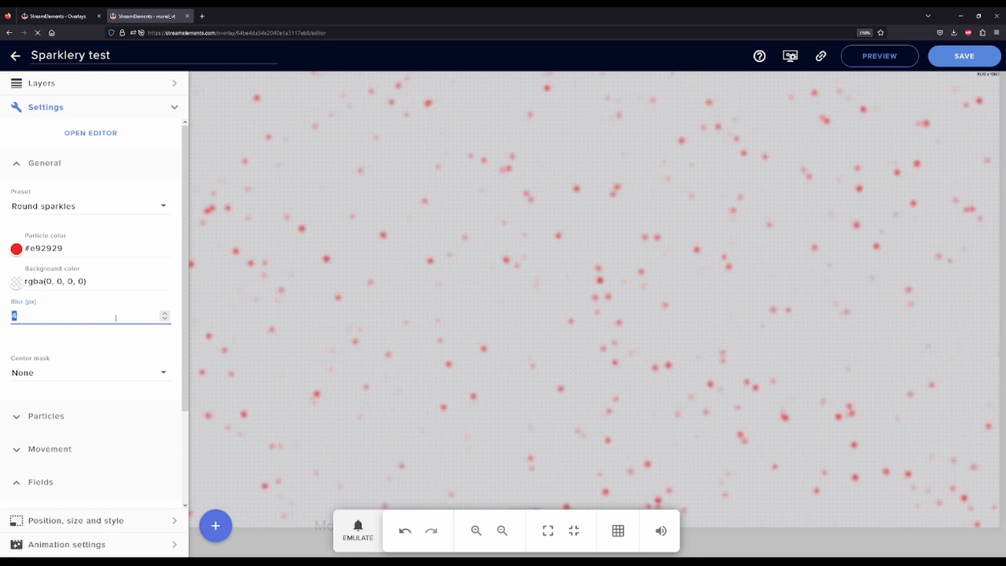
type("5")
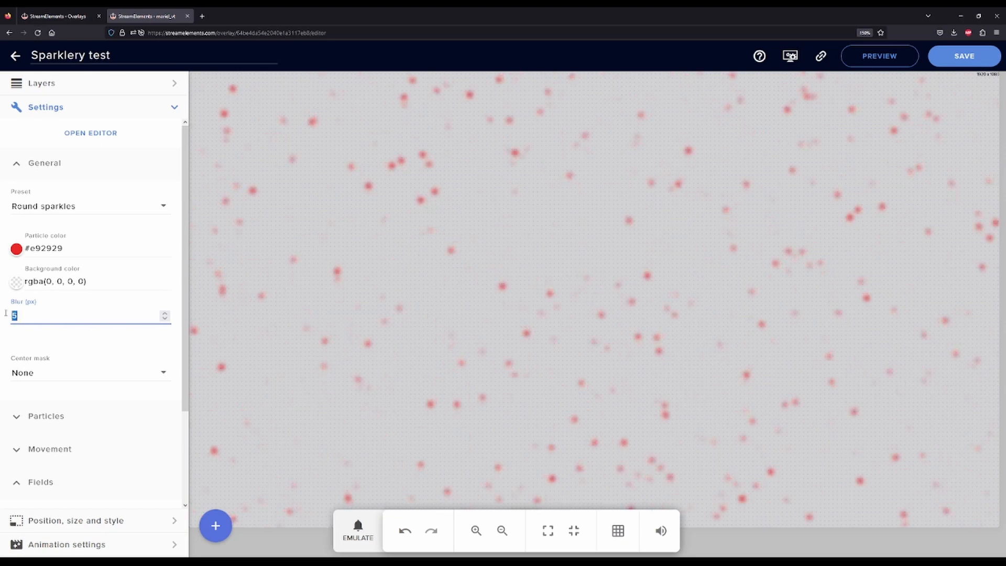
type("10")
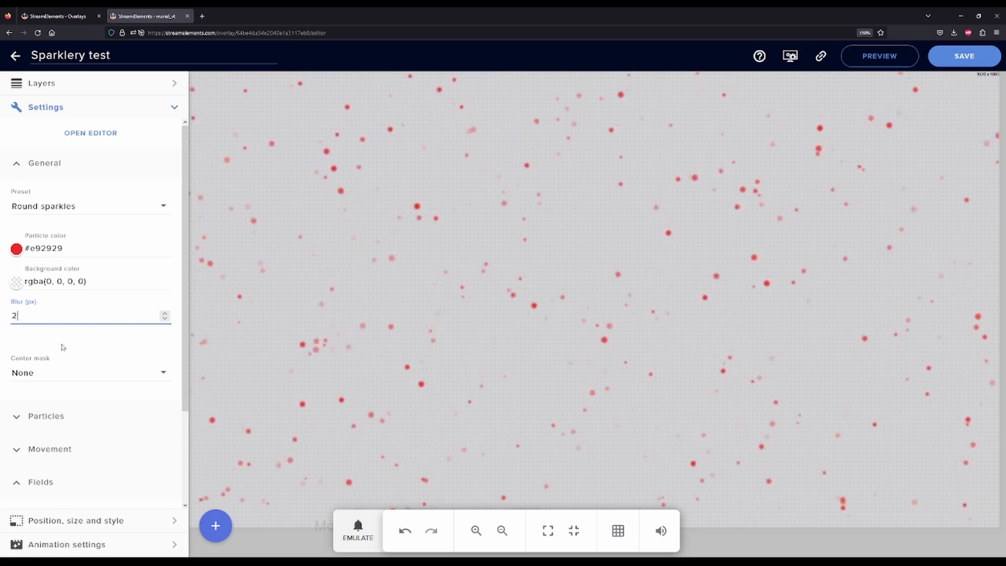
Step: Try the Oval center mask on the particles and set the mask back to None
left_click(60, 376)
left_click(62, 402)
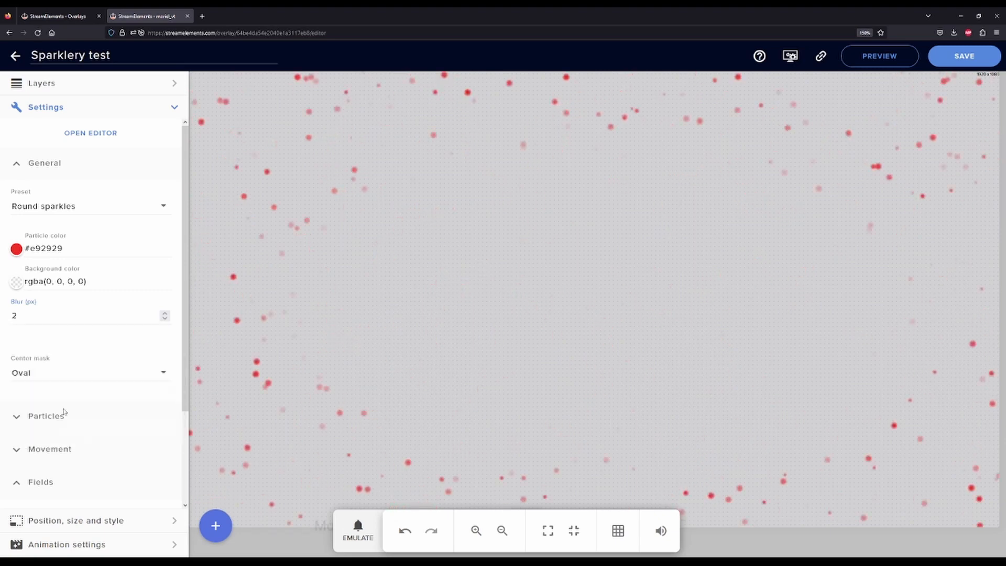
left_click(82, 371)
left_click(69, 402)
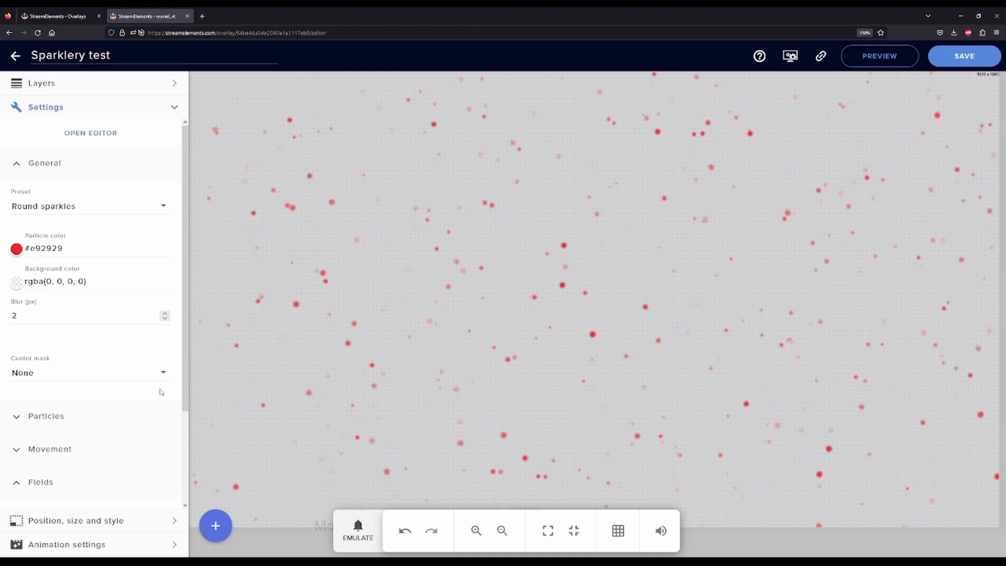
Step: Set the preset to None and the blur to 0 px
left_click(87, 211)
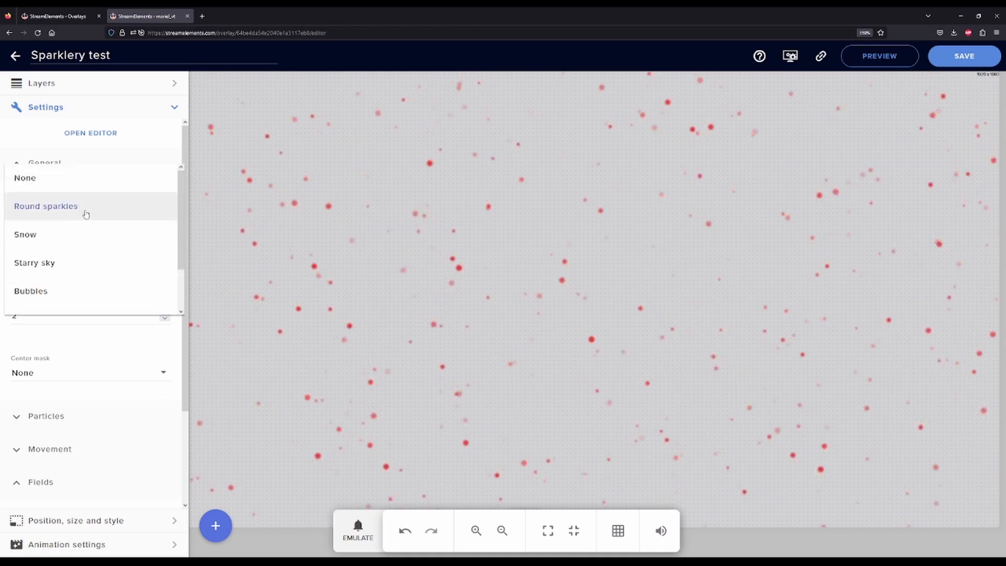
left_click(72, 180)
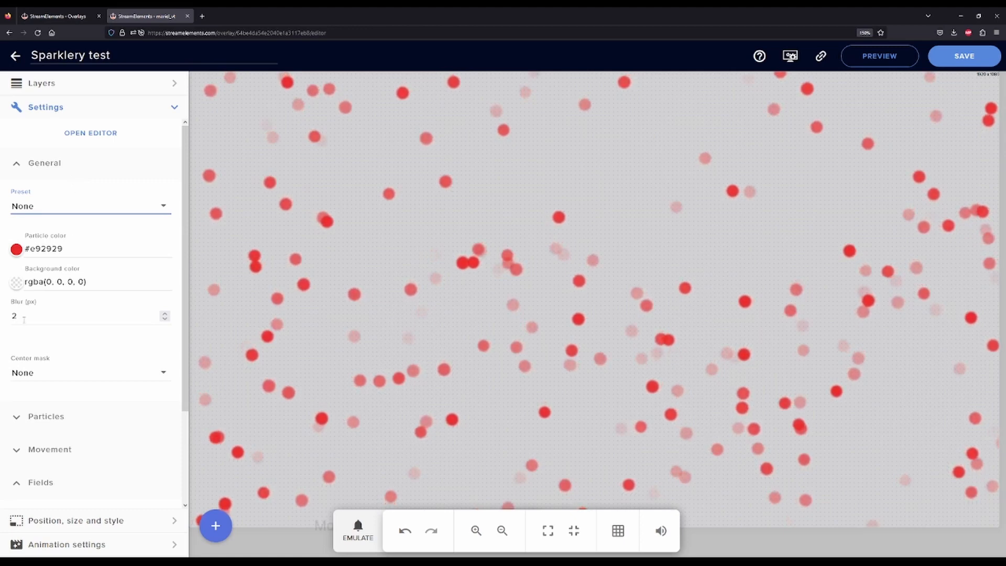
double_click(21, 316)
type("0")
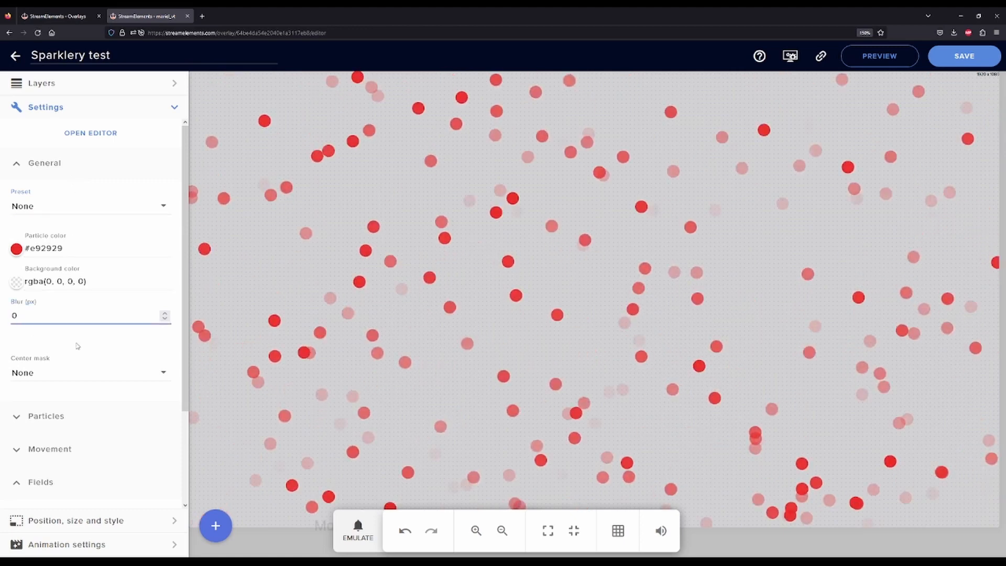
left_click(81, 344)
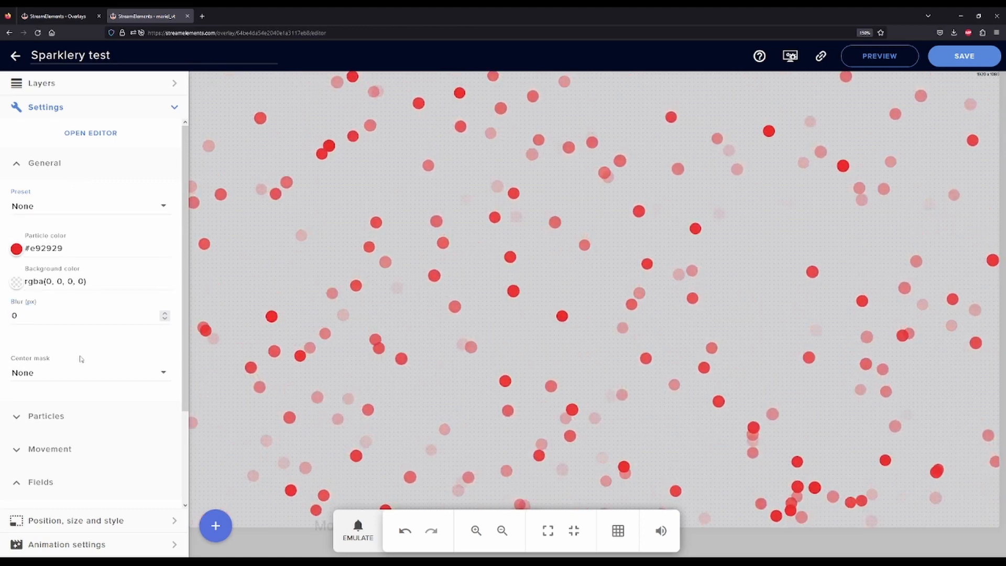
Step: In the particle settings, try the shapes Triangle, Square and Polygon, and set the shape to Star
left_click(25, 417)
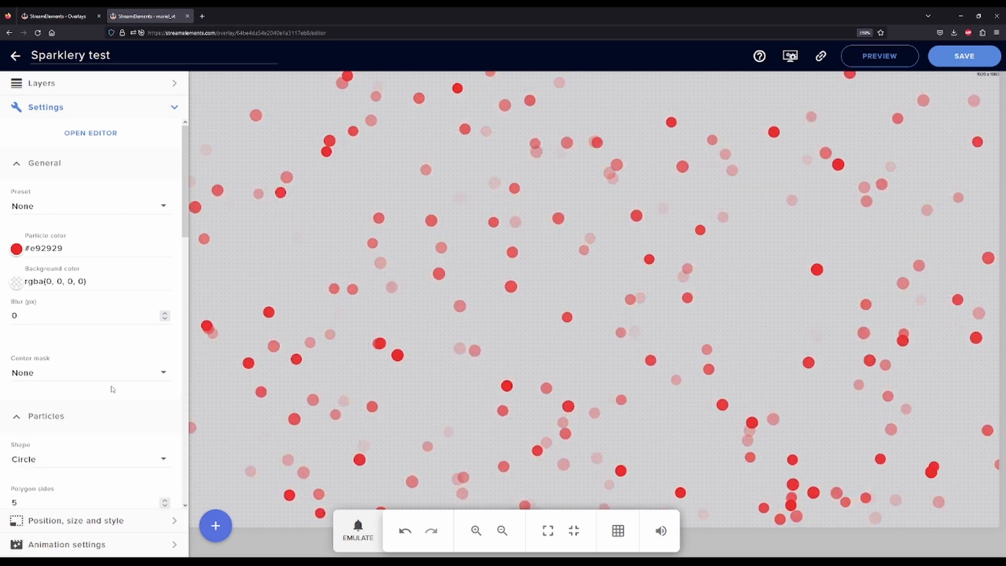
scroll(105, 386, "down", 5)
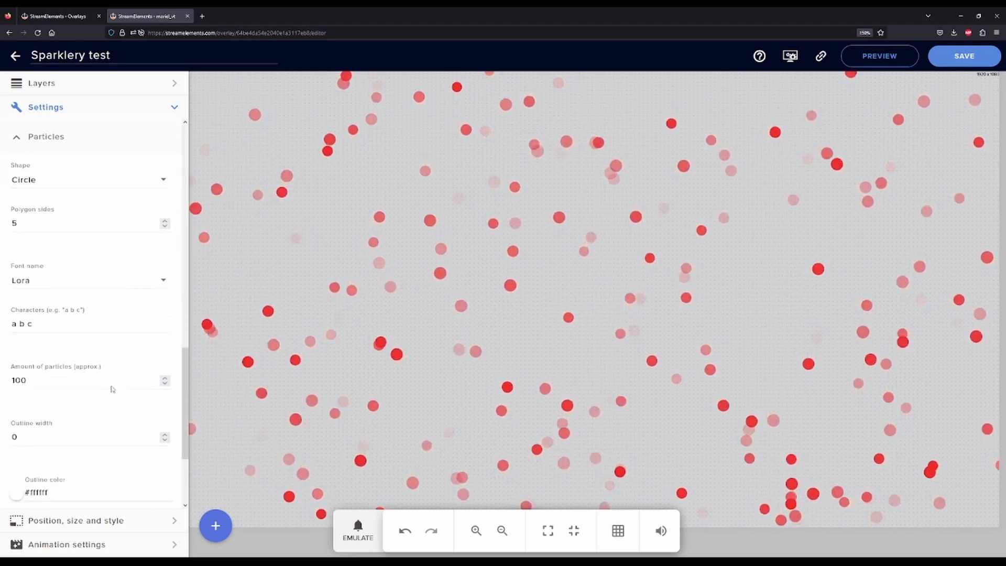
left_click(65, 164)
left_click(63, 193)
left_click(63, 174)
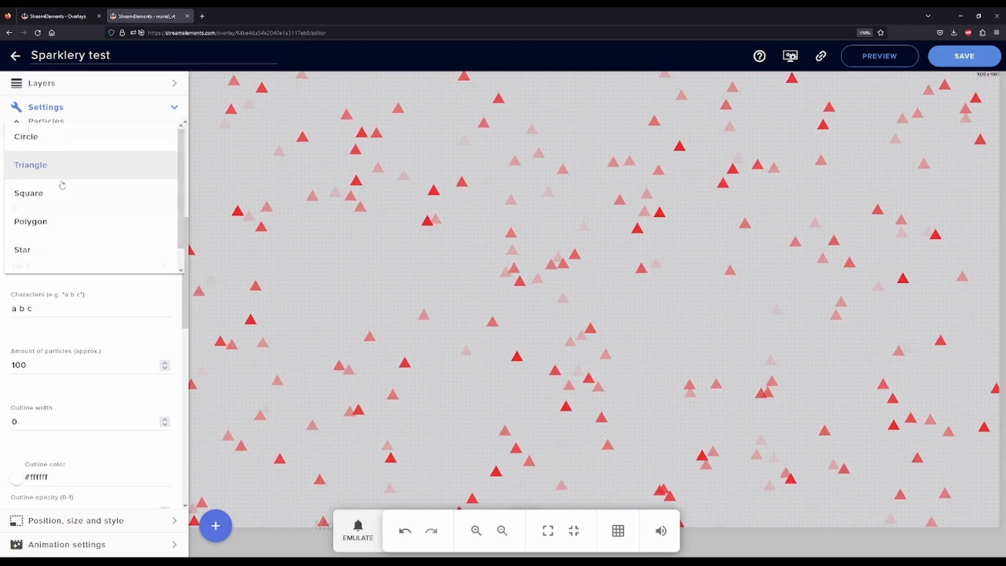
left_click(63, 192)
left_click(63, 175)
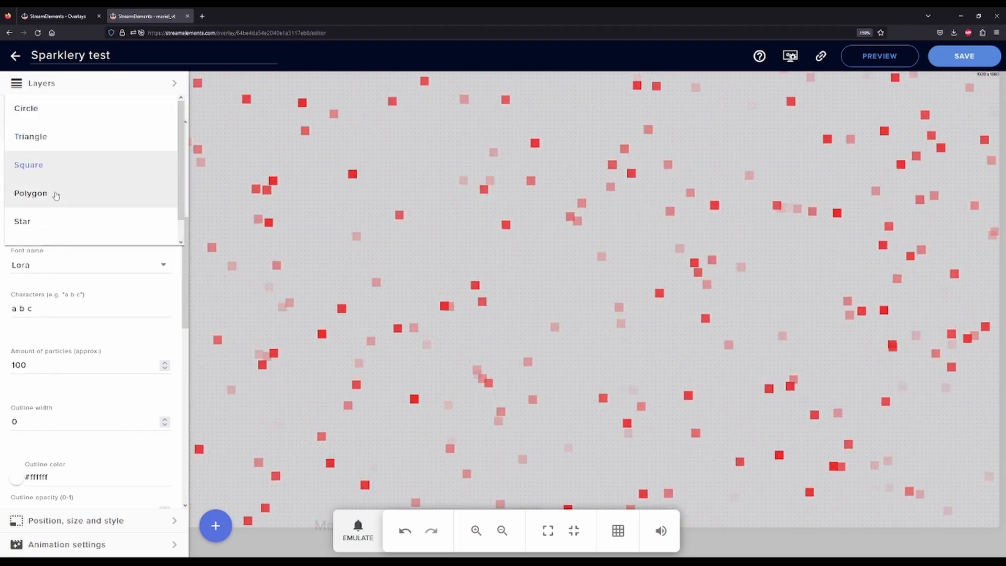
left_click(55, 194)
left_click(58, 170)
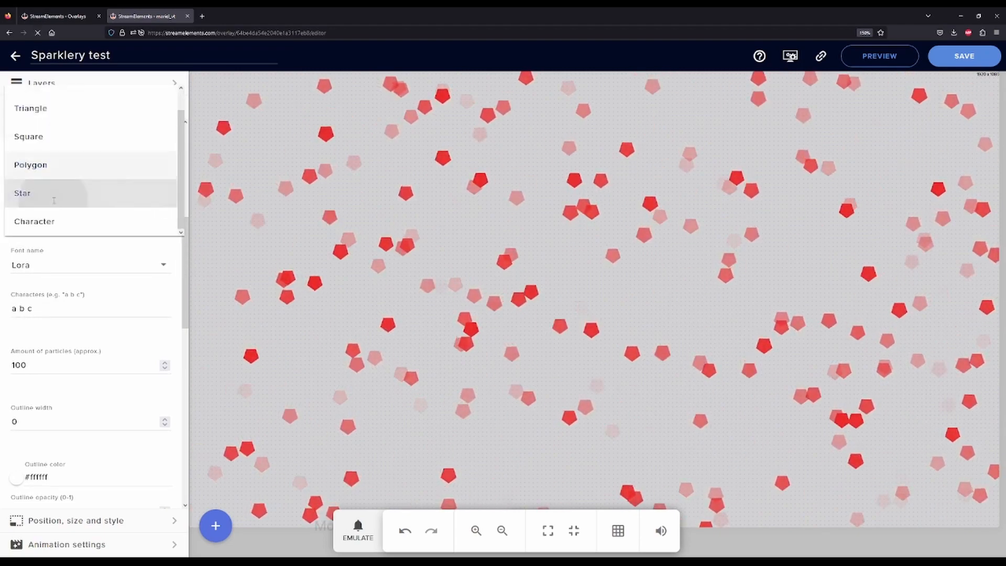
left_click(56, 192)
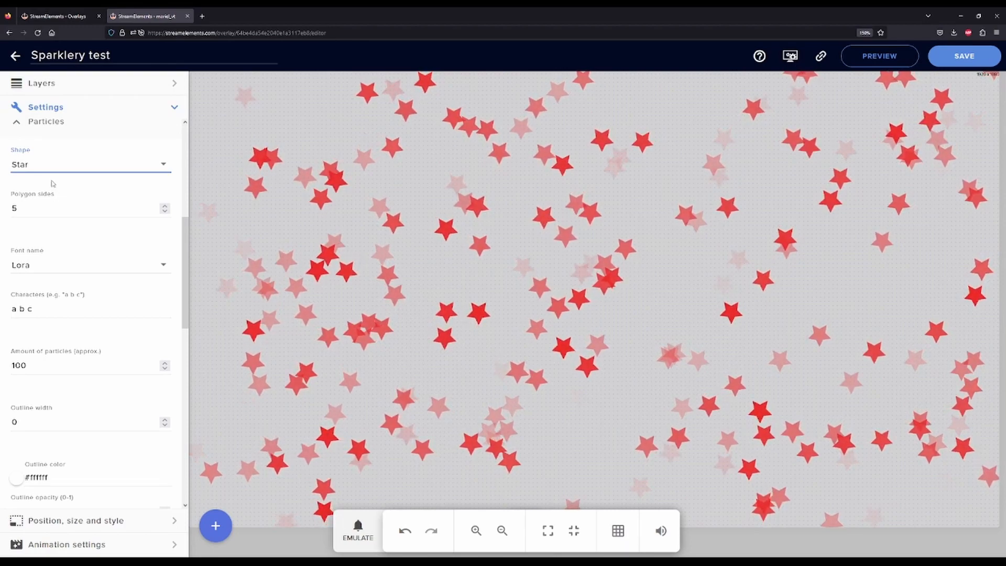
Step: Set the star particles' polygon sides to 7
left_click(29, 212)
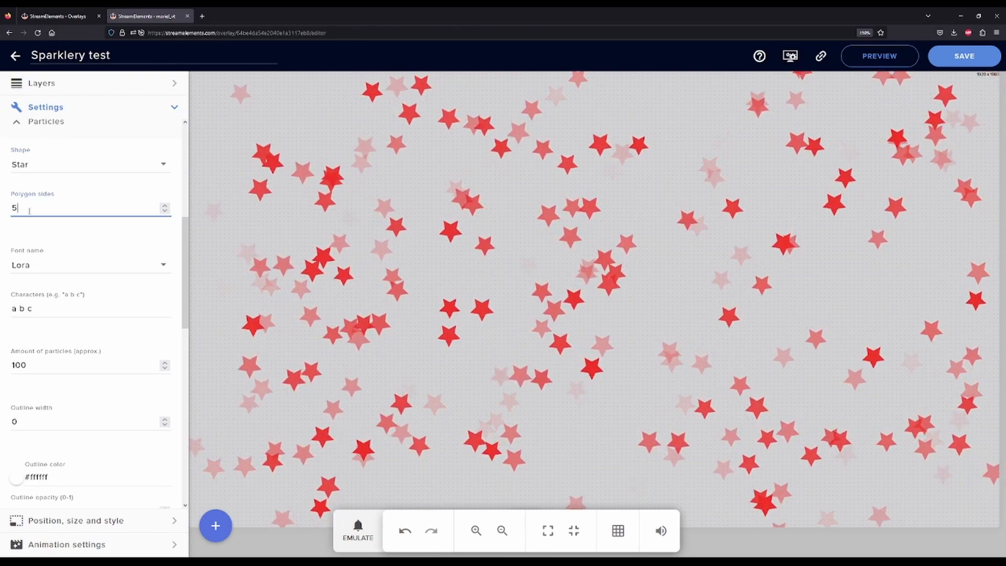
key("BackSpace")
type("7")
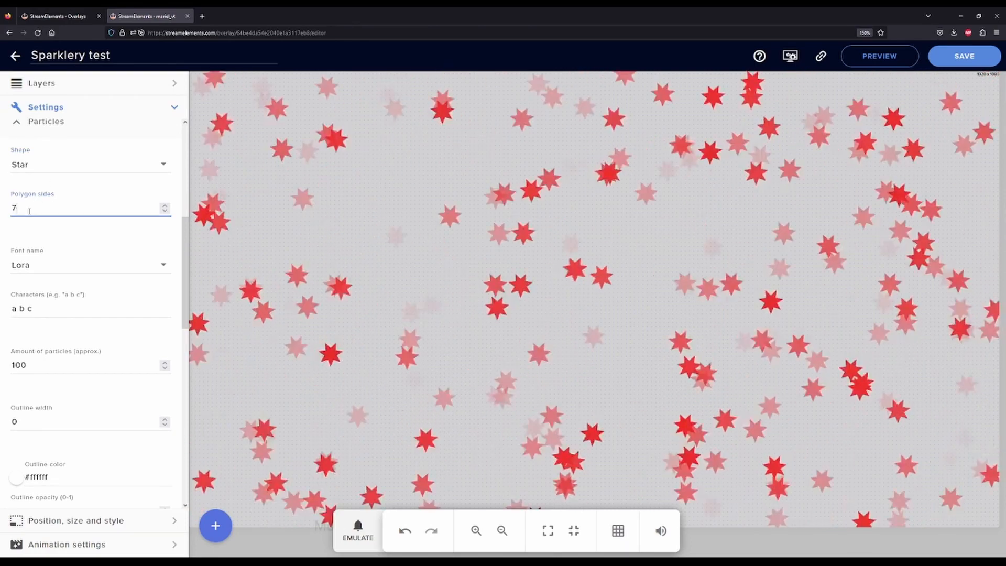
Step: Try the Polygon shape, and set the particle shape to Character with the font Love Ya Like A Sister
left_click(48, 166)
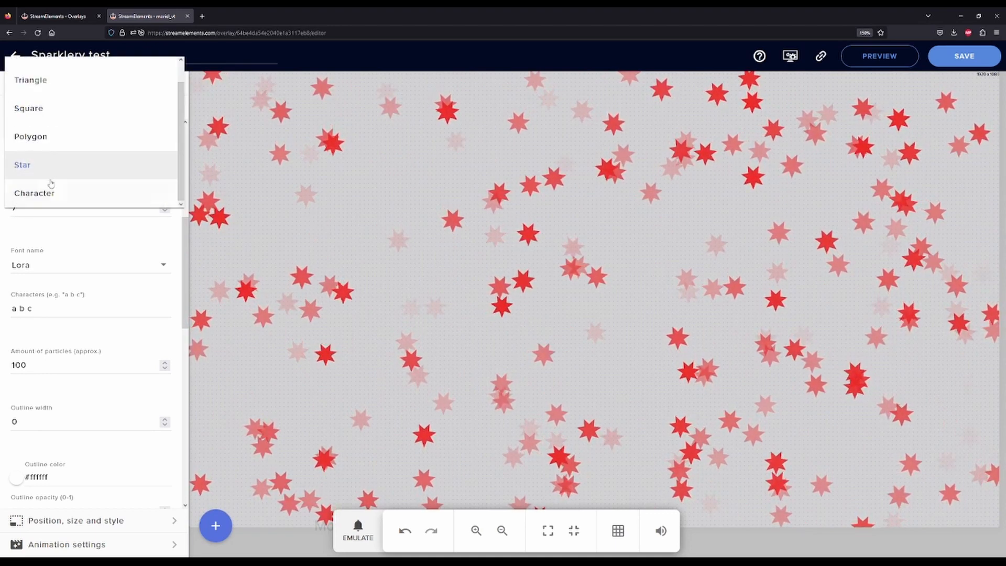
left_click(46, 135)
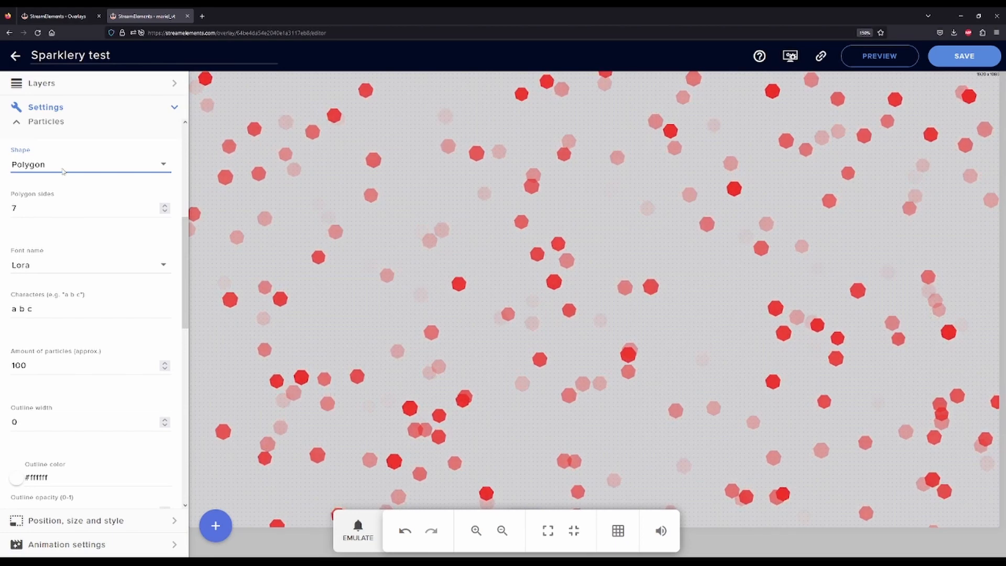
left_click(62, 166)
left_click(67, 223)
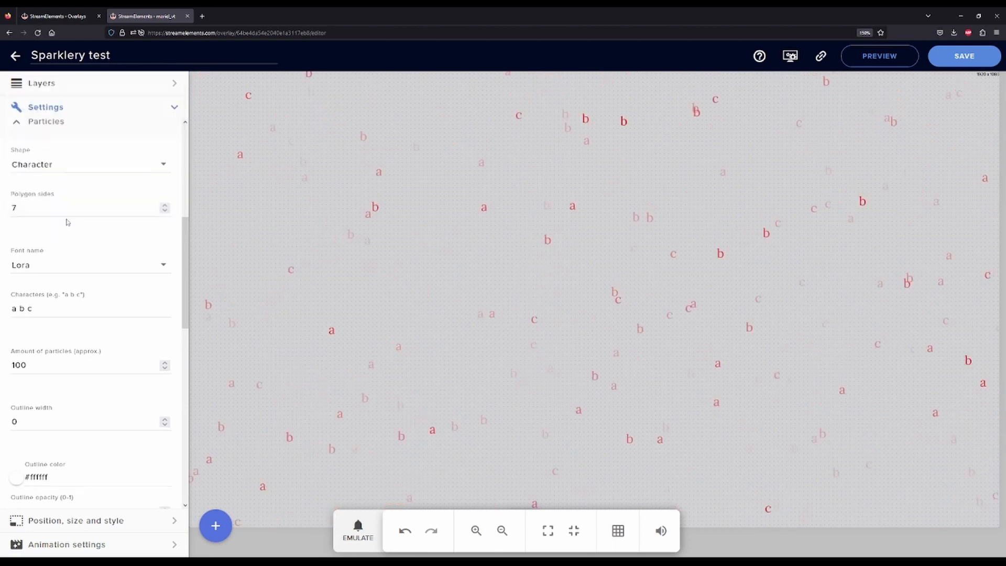
left_click(46, 270)
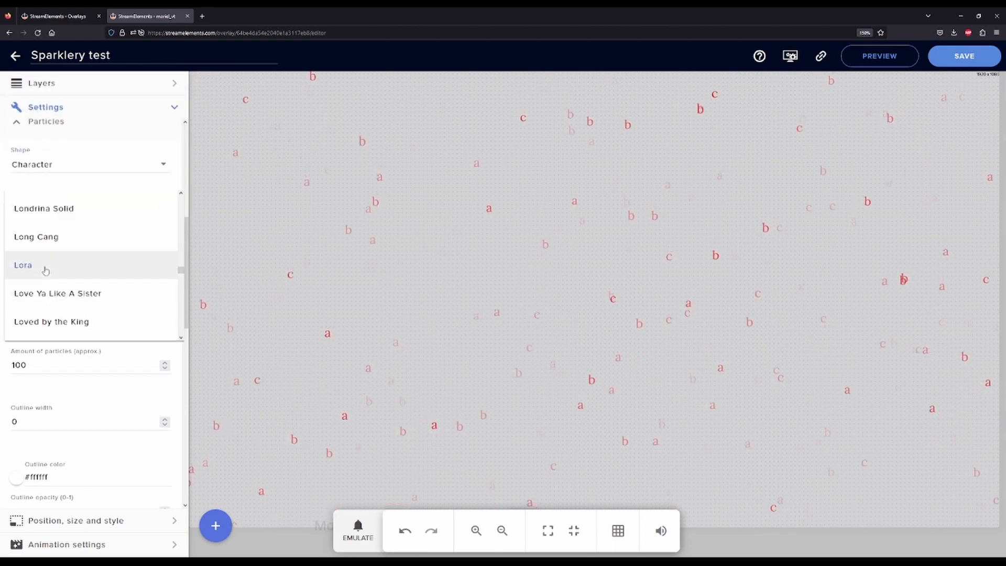
left_click(74, 298)
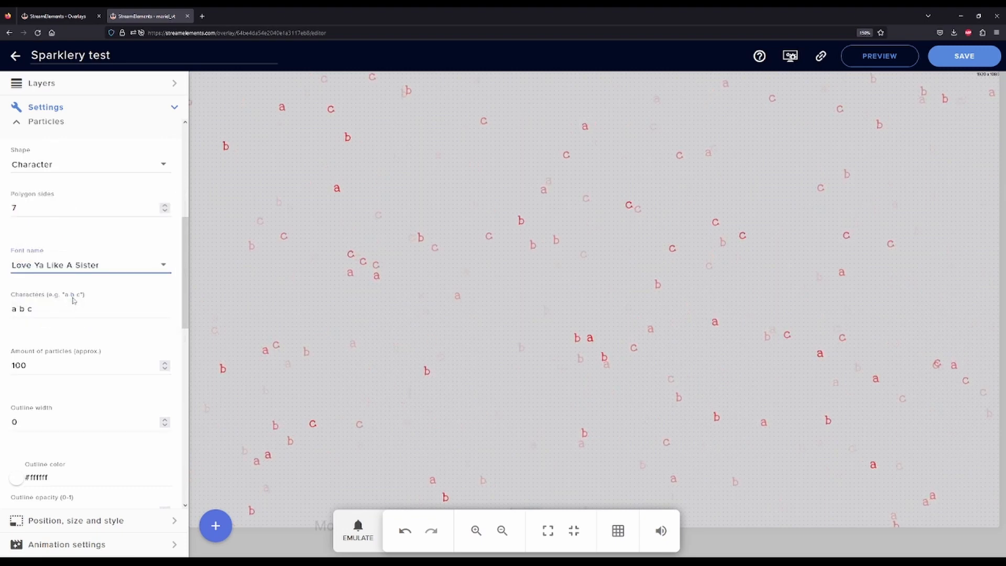
Step: Replace the particle characters with a first name and separate its letters with spaces so each letter is its own particle
left_click(40, 313)
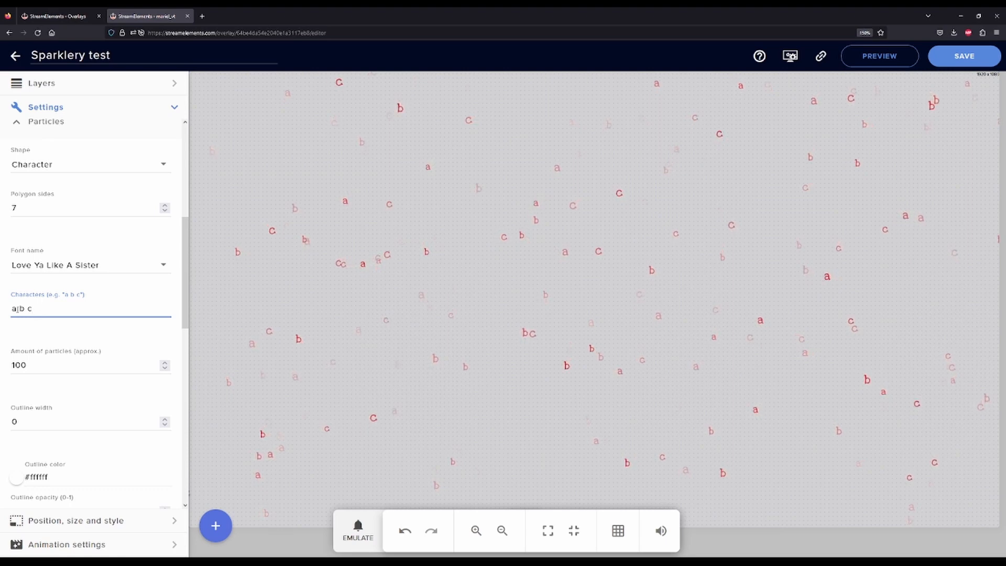
left_click_drag(31, 308, 4, 314)
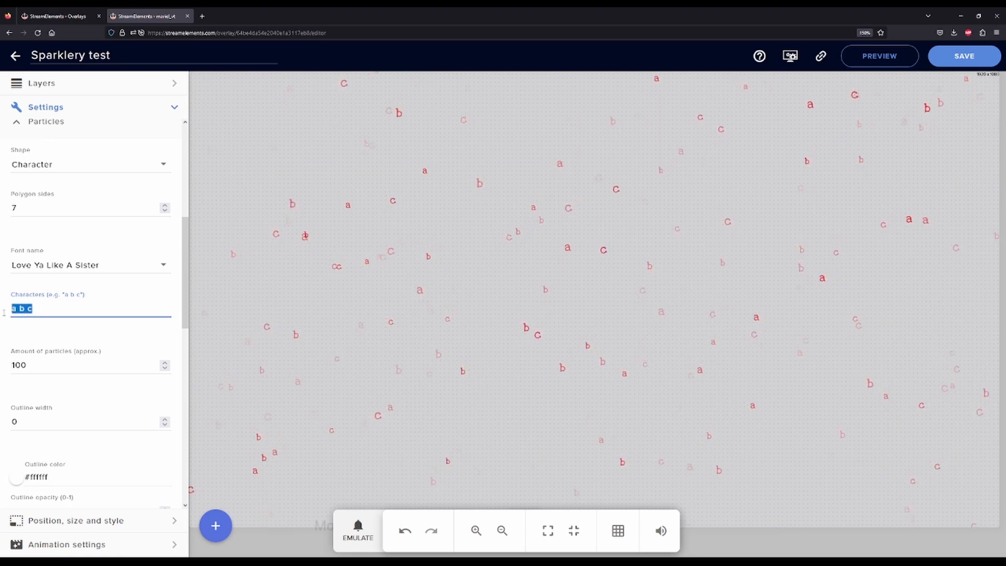
type("Mariel")
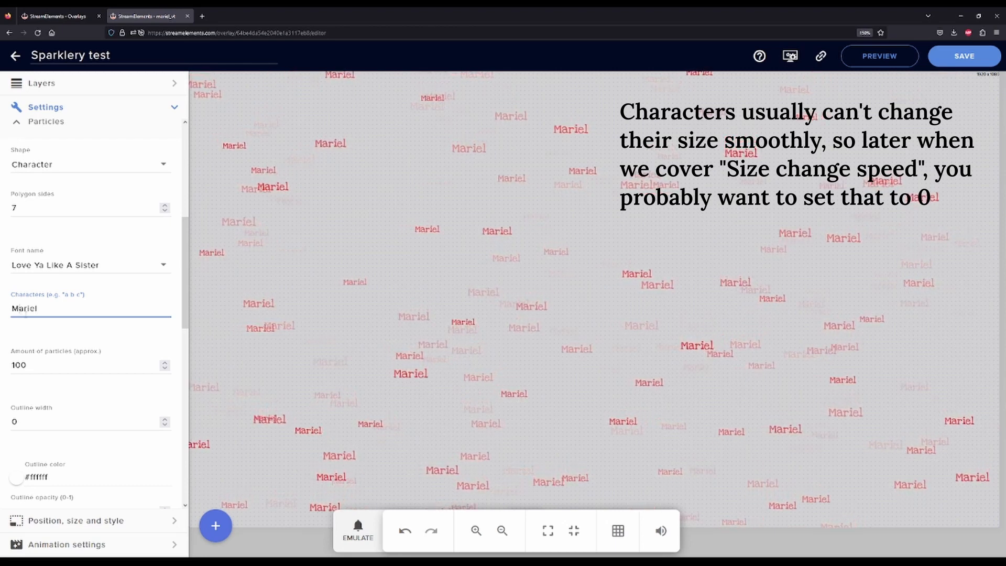
left_click(19, 308)
left_click(28, 308)
left_click(33, 308)
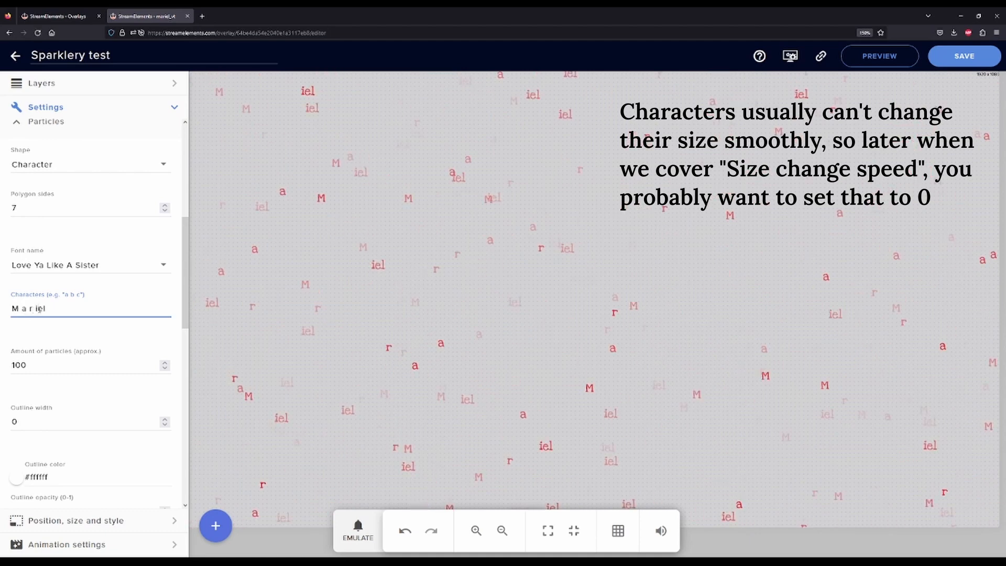
left_click(35, 309)
left_click(41, 308)
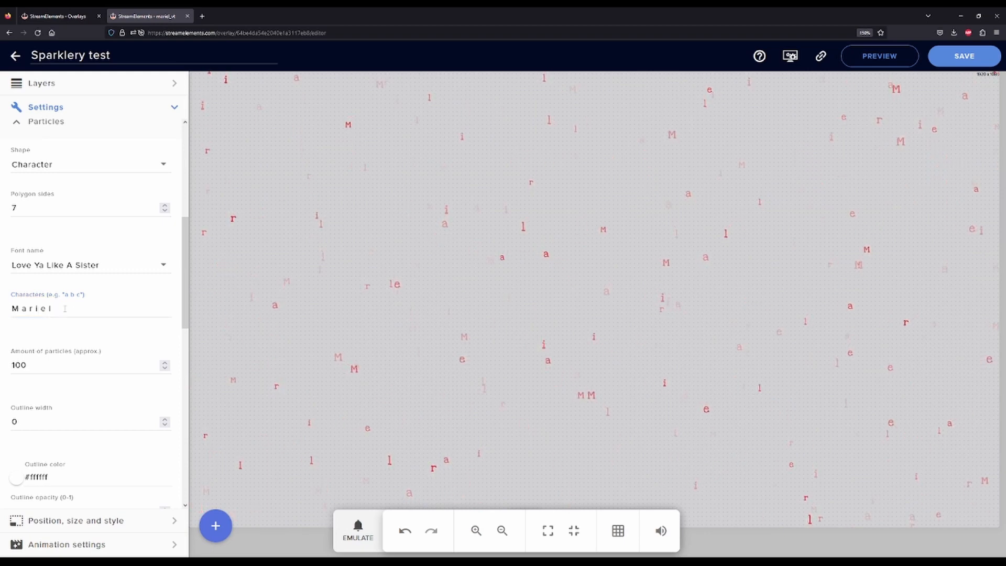
Step: Try ✧ as the particle character and replace it with the pizza, pancakes, butter, egg, cheese and rice ball emojis
triple_click(65, 309)
type("✧")
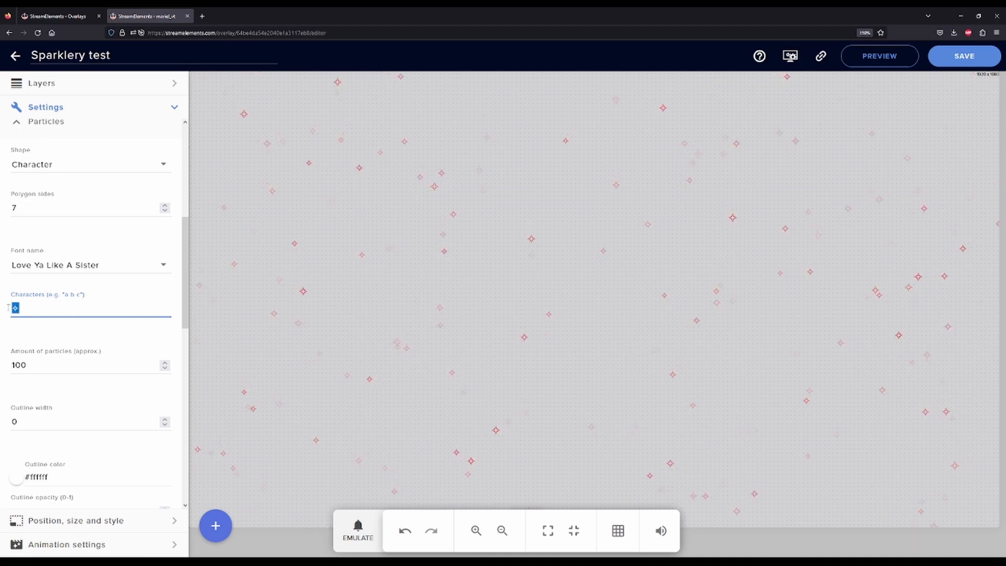
key("BackSpace")
key("super+period")
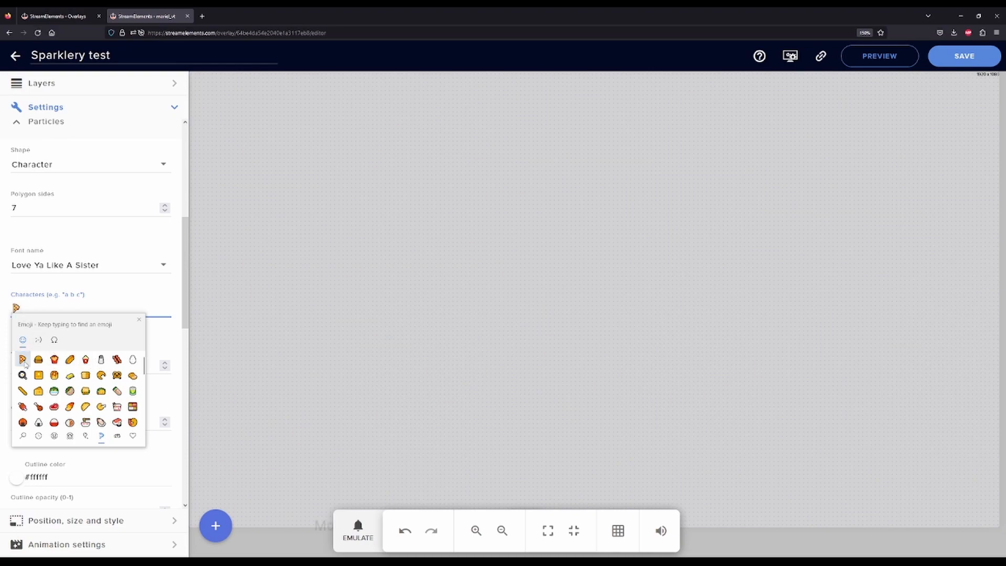
left_click(54, 375)
left_click(85, 375)
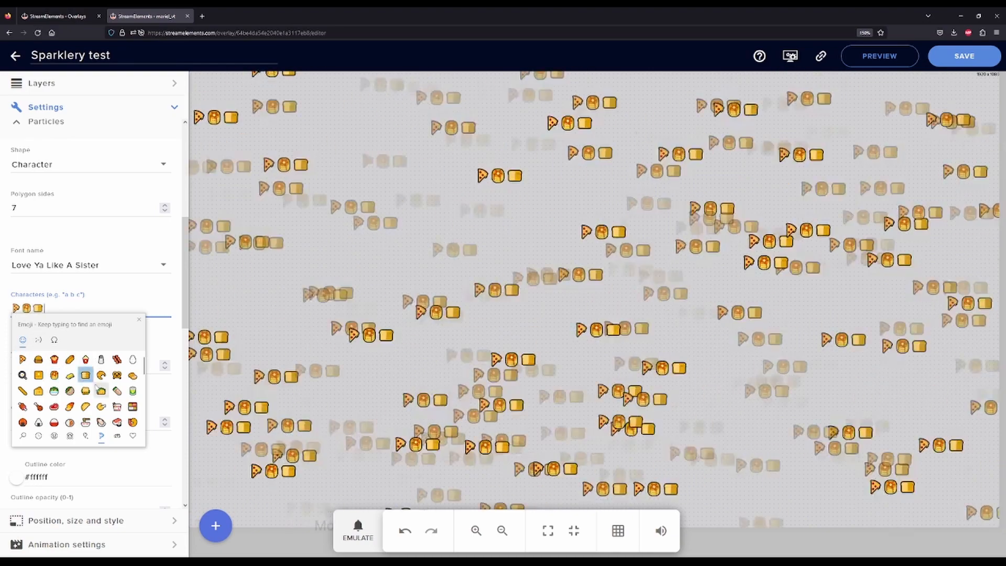
left_click(132, 358)
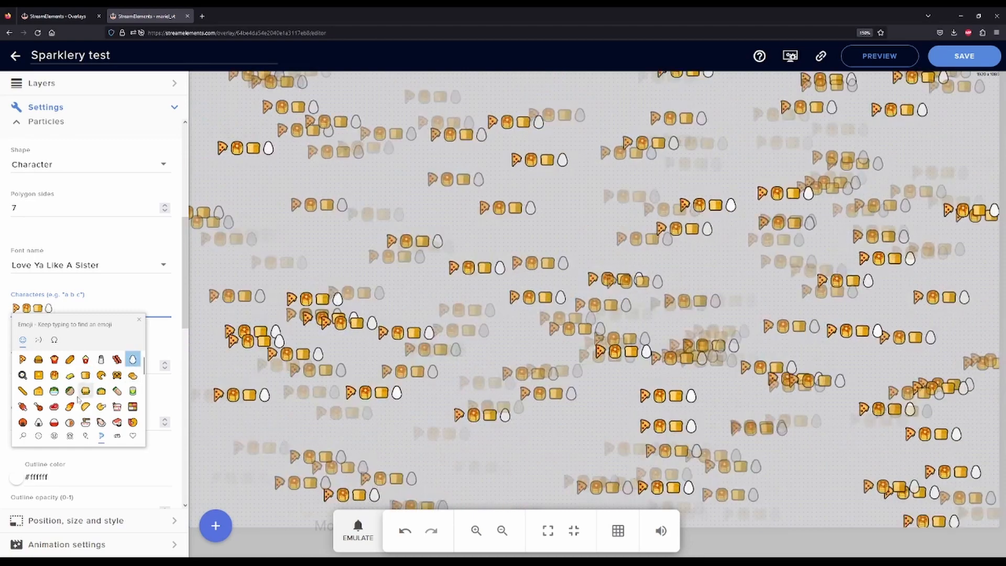
left_click(38, 391)
left_click(38, 422)
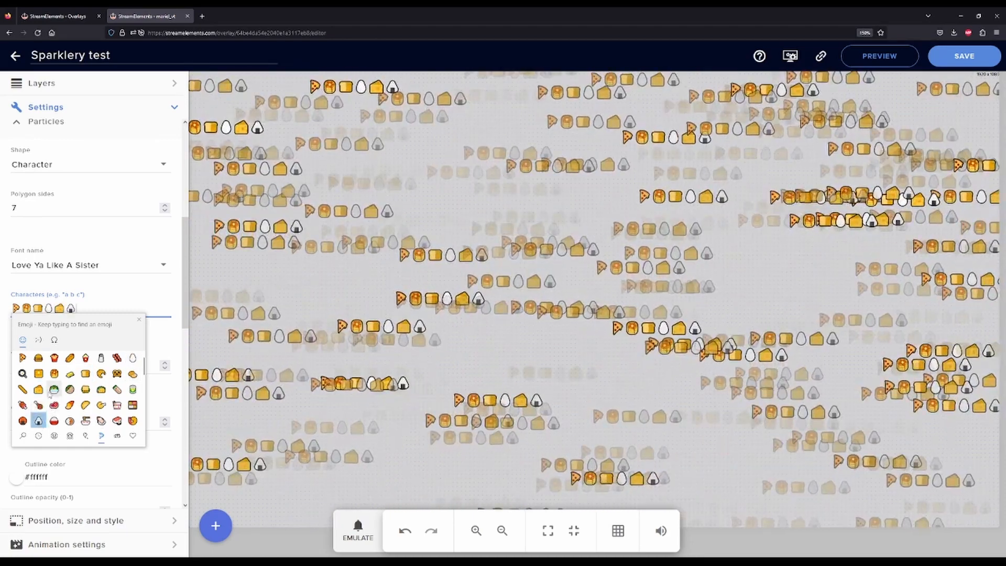
Step: Separate the six food emojis in the particle characters with spaces
left_click(69, 309)
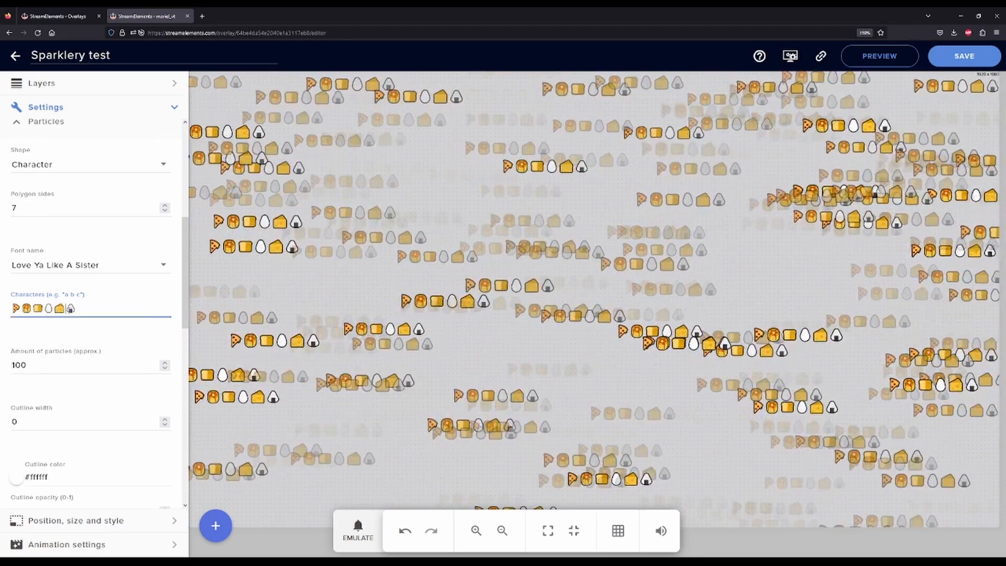
key("Left")
key("Left")
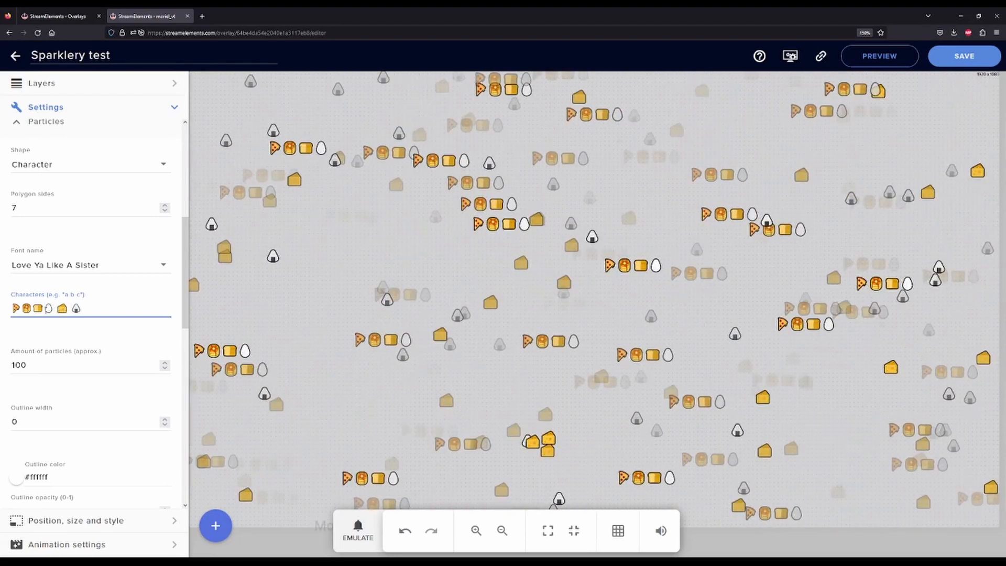
key("Left")
key("Left")
key("Left")
key("Left")
key("Left")
key("Left")
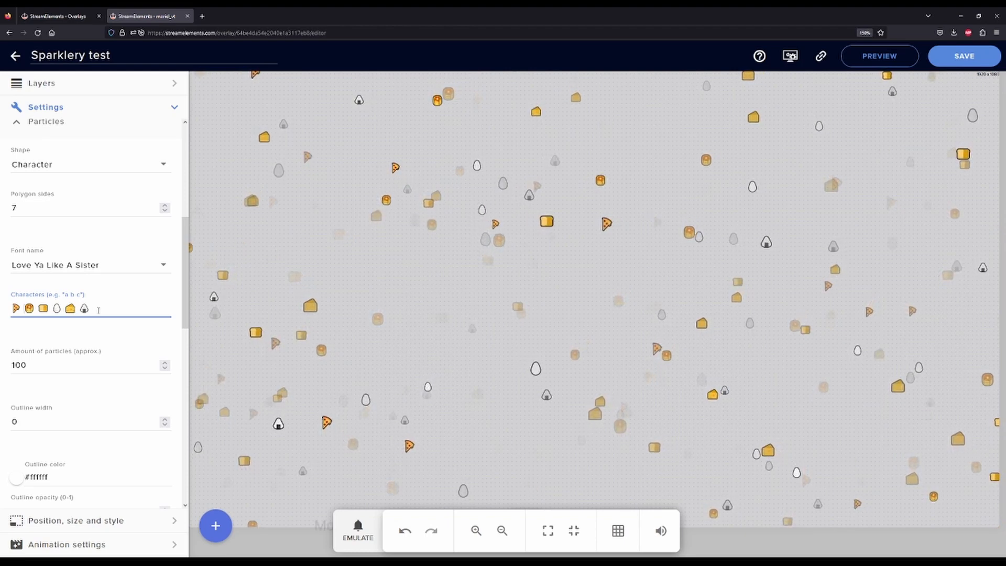
Step: Set the particle shape to Circle
left_click(84, 168)
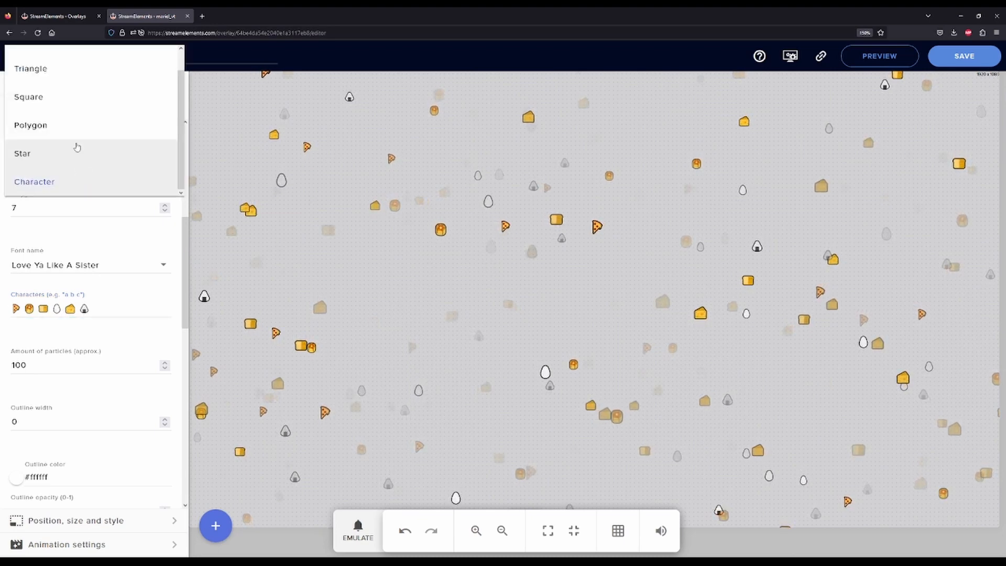
scroll(63, 105, "up", 2)
left_click(52, 59)
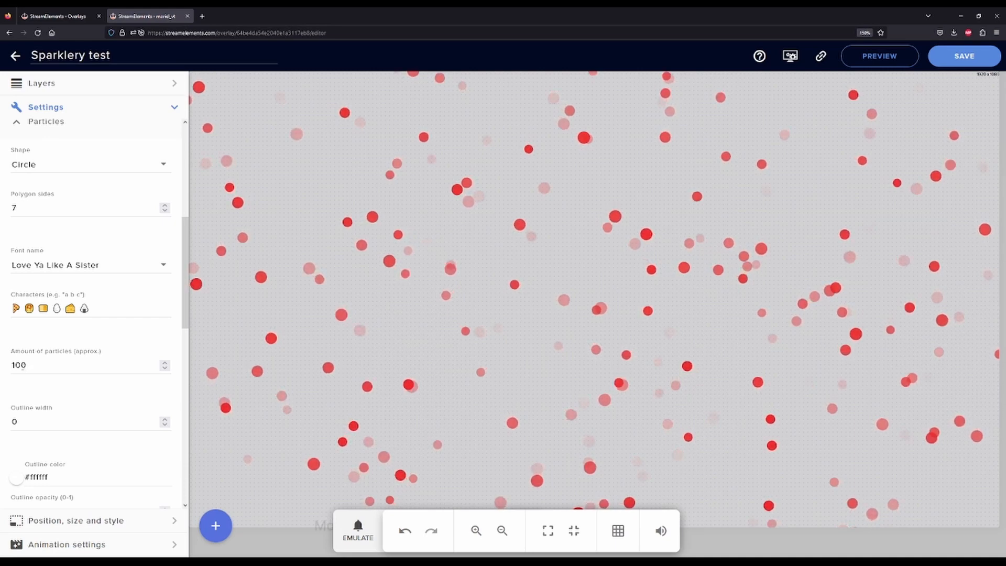
Step: Try particle amounts of 50, 10 and 1000, and set the amount back to 100
key("BackSpace")
key("BackSpace")
type("50")
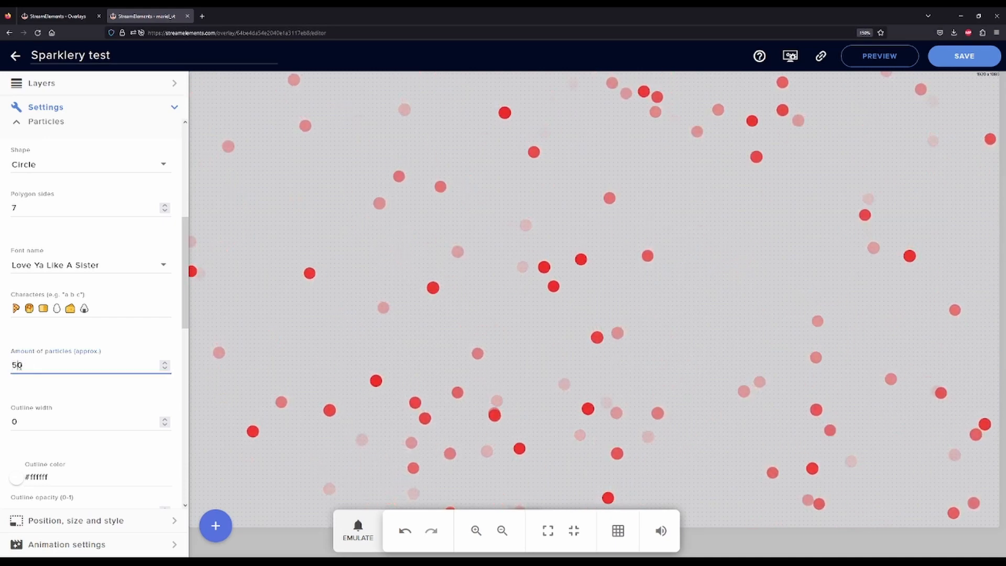
key("BackSpace")
type("1")
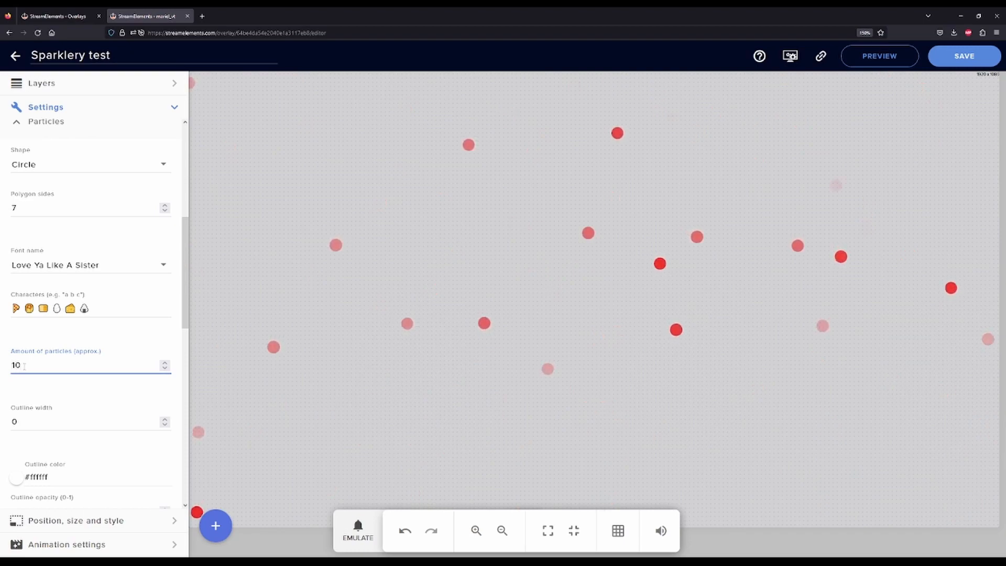
type("000")
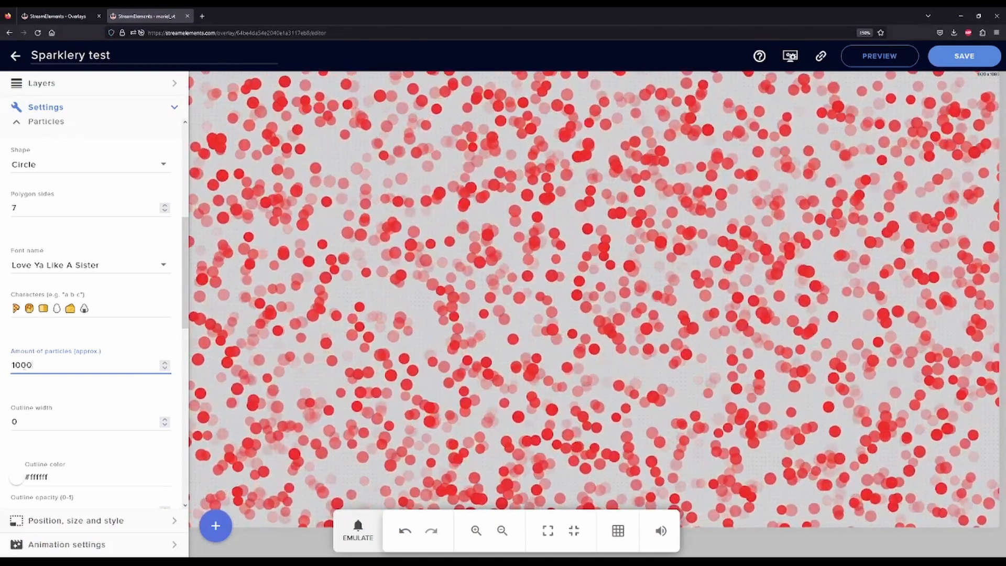
key("BackSpace")
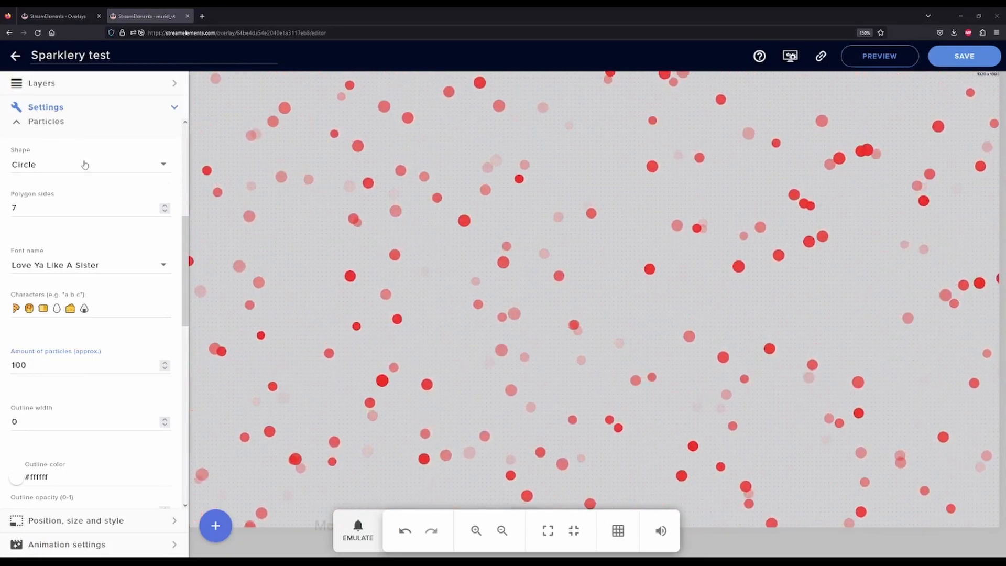
Step: Set the particles' outline width to 5 and the outline color to #951414
scroll(84, 165, "down", 5)
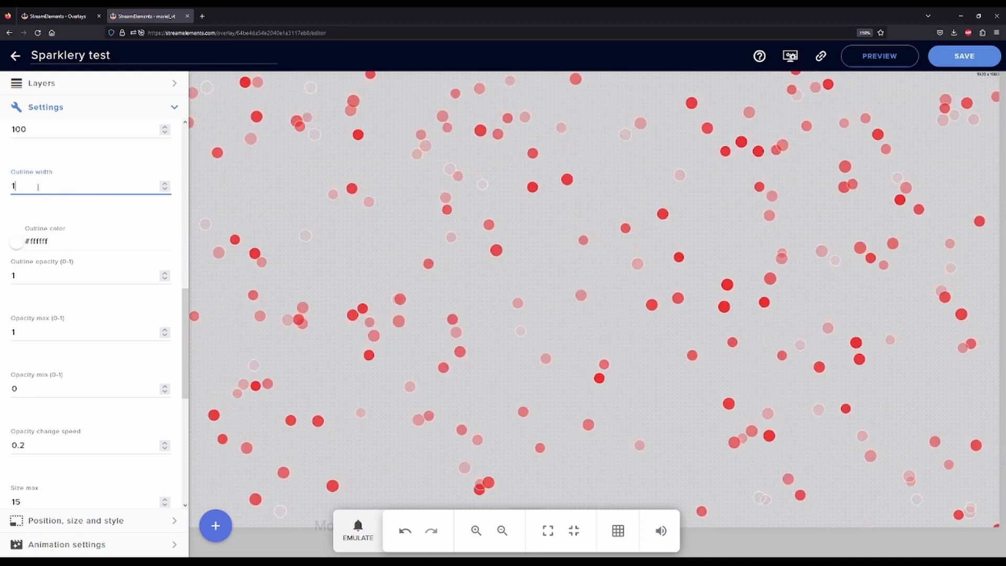
type("5")
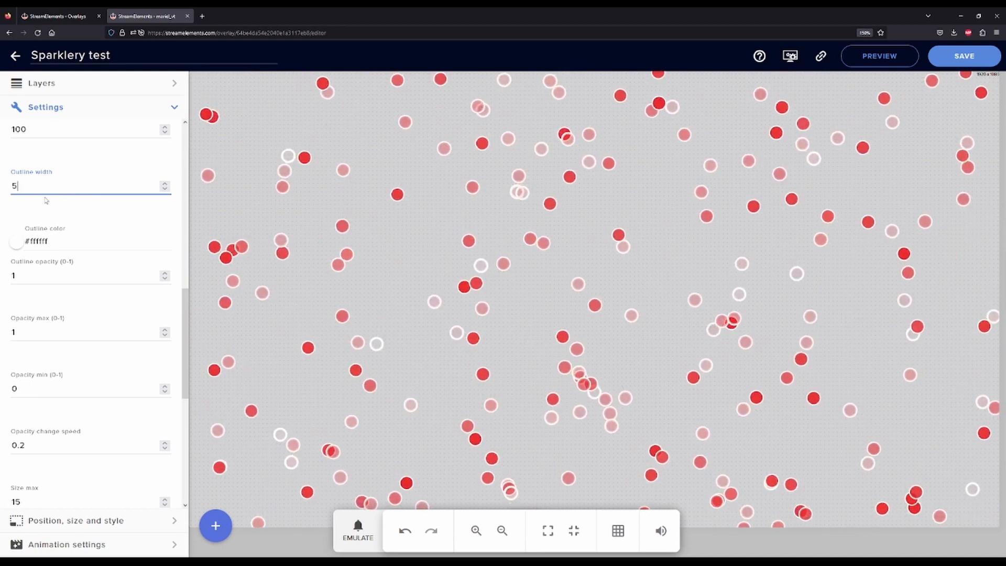
left_click(18, 243)
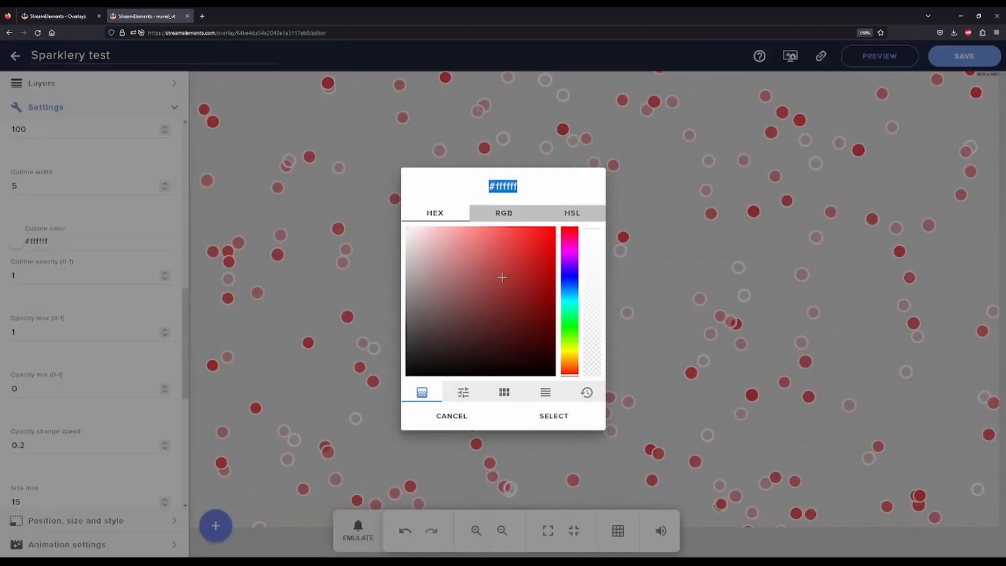
left_click(548, 416)
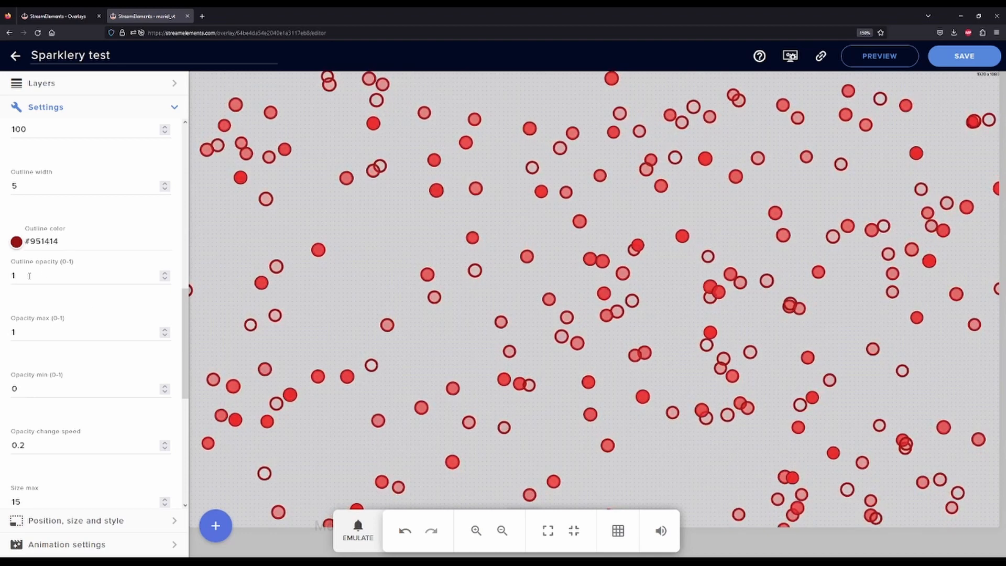
Step: Try outline opacities of 0.5 and 0, and set the outline opacity back to 1
left_click_drag(30, 275, 9, 278)
type("0.5")
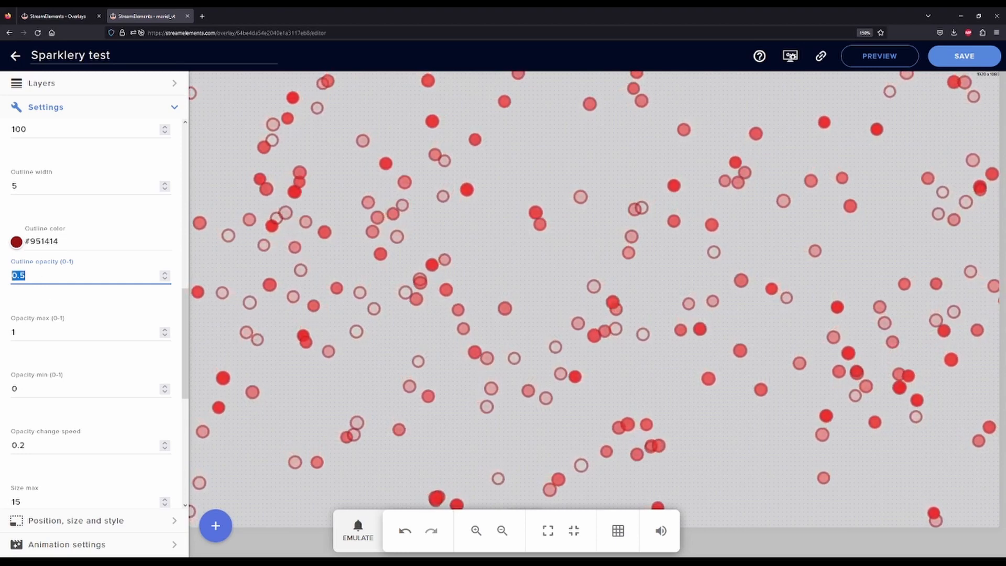
type("0")
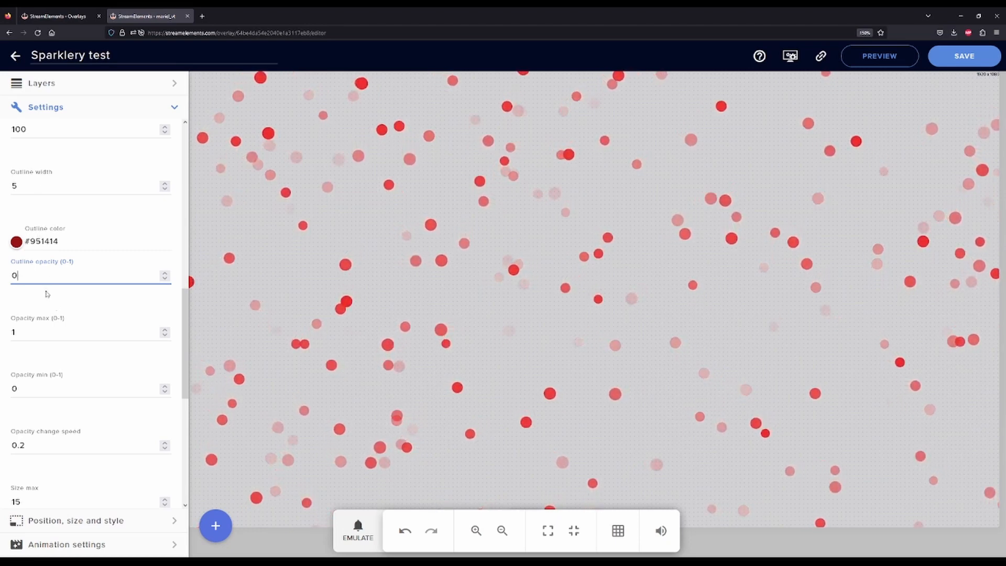
type("1")
left_click(75, 302)
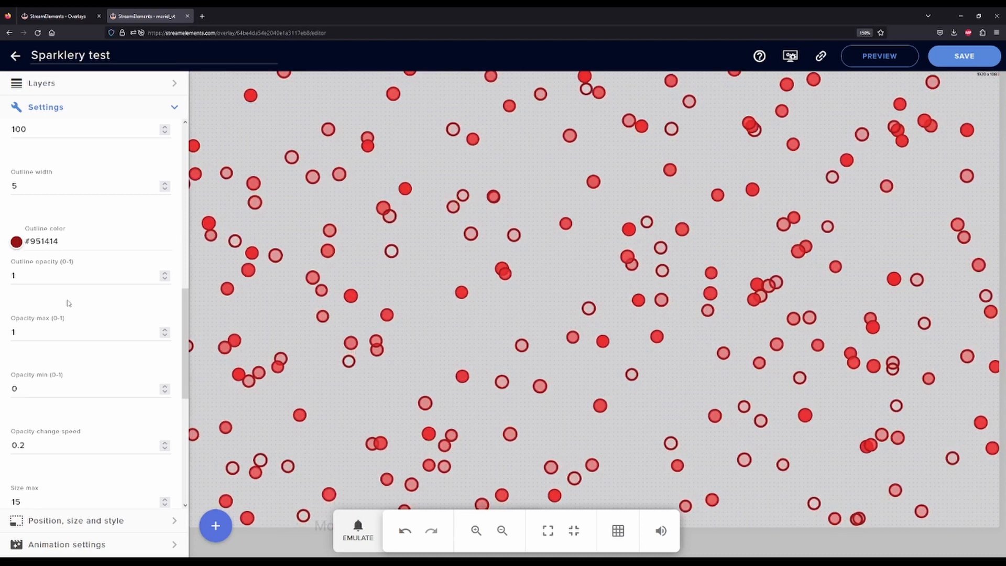
Step: Try a minimum particle opacity of 1 and set it back to 0
scroll(68, 303, "down", 1)
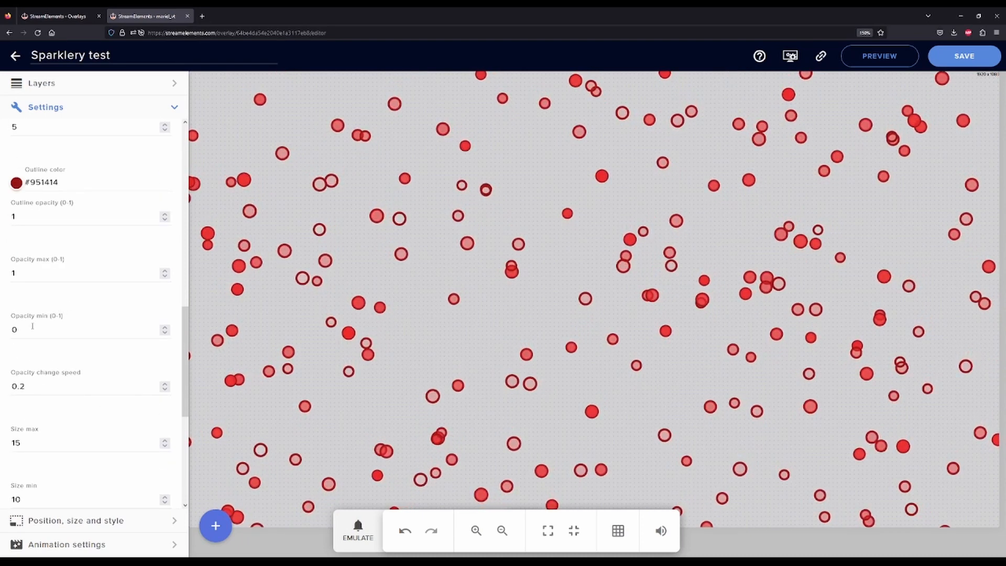
left_click_drag(23, 325, 4, 331)
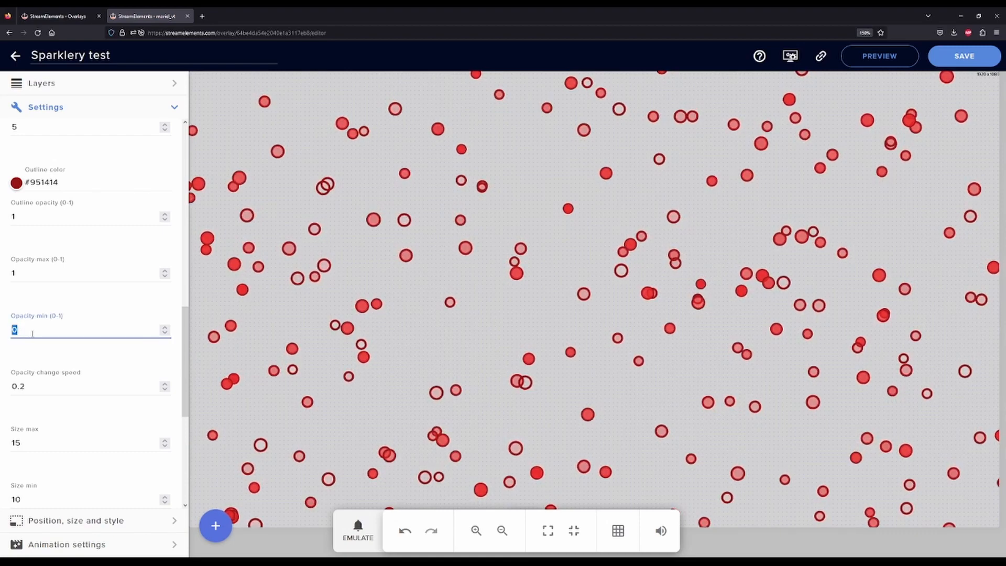
type("1")
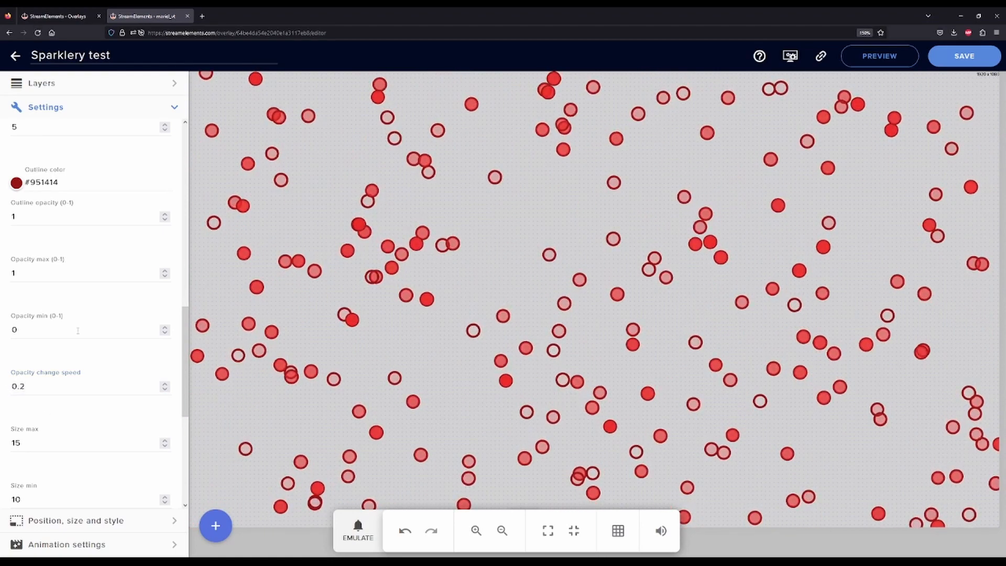
Step: Set the particles' outline width to 0
scroll(78, 330, "up", 1)
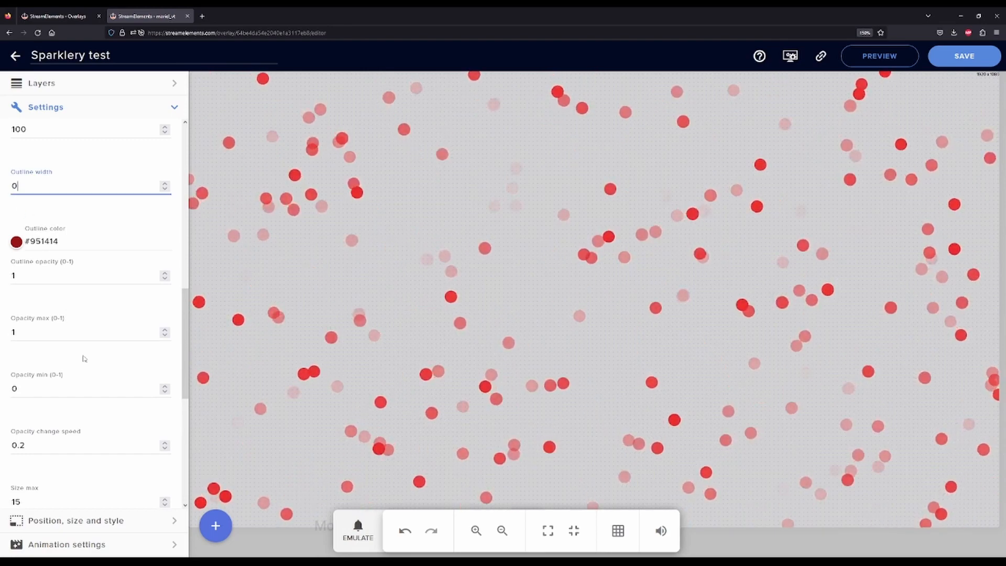
Step: Try maximum particle sizes of 100 and 1000, and set the maximum size back to 15
scroll(94, 367, "down", 2)
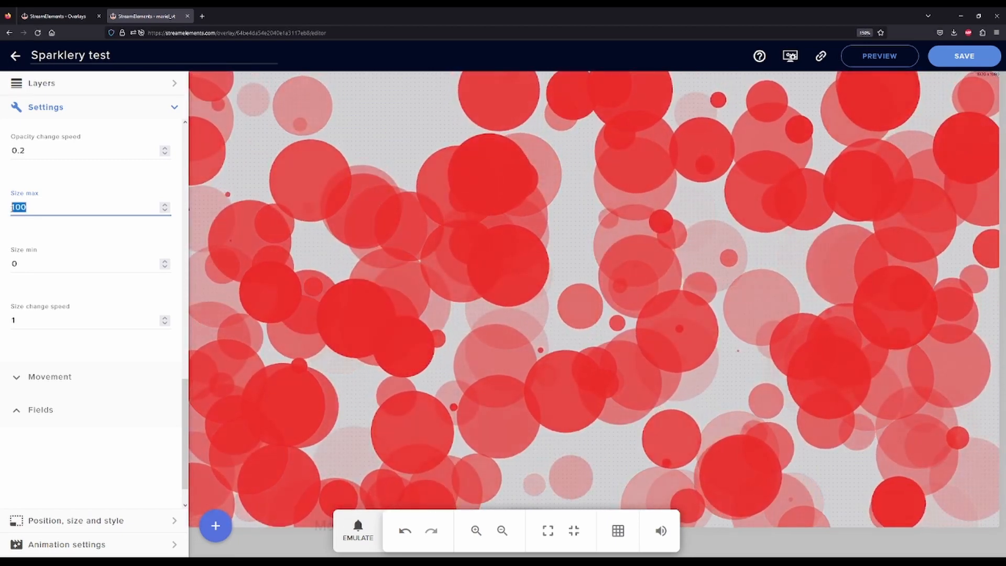
type("0")
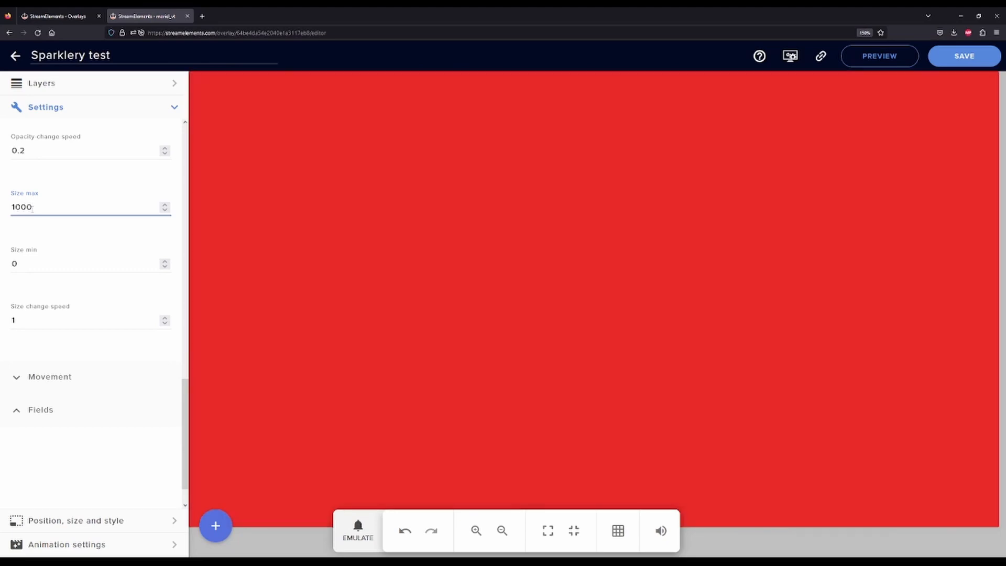
key("BackSpace")
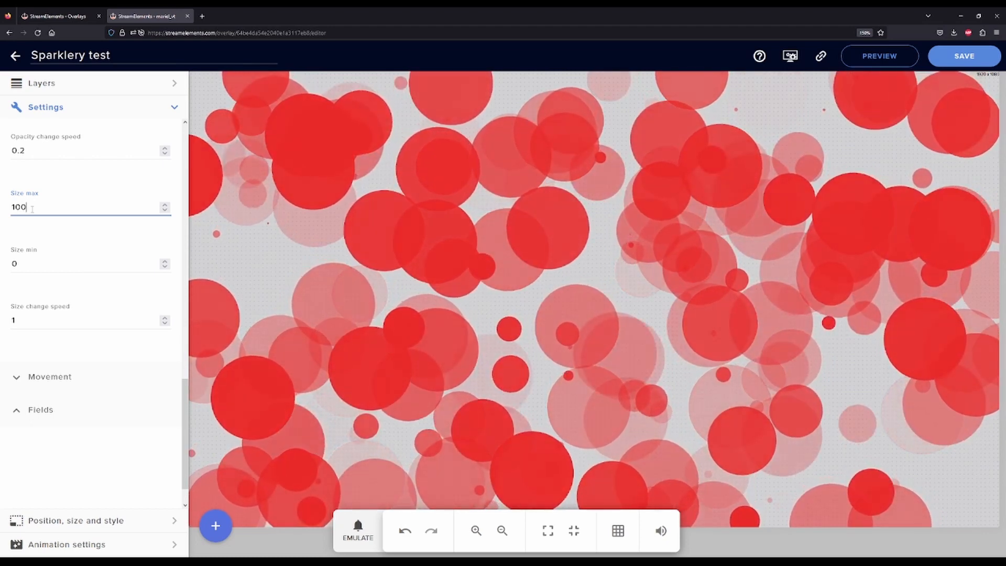
type("15")
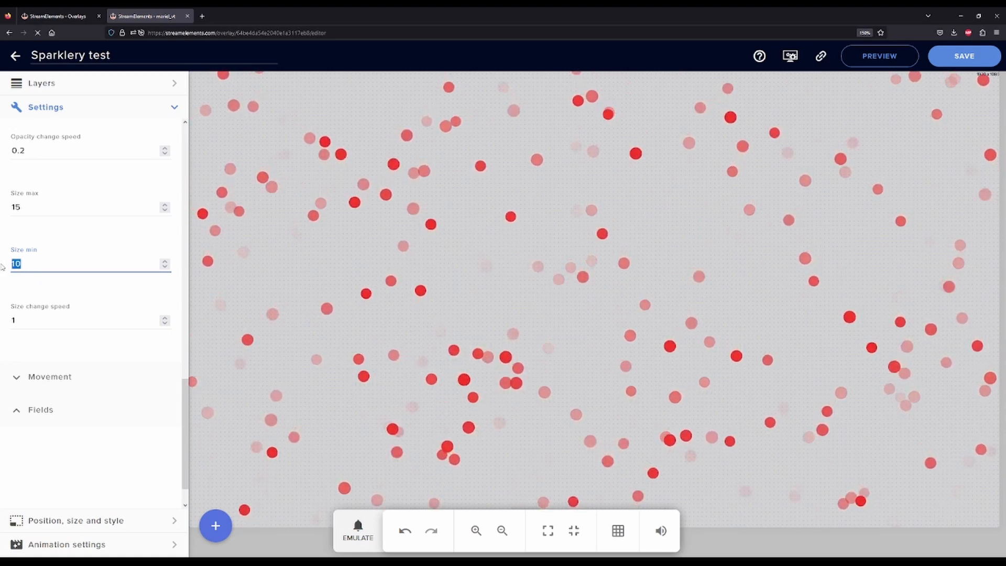
Step: Set the minimum particle size to 0, and the size change speed to 10 after trying 0
type("0")
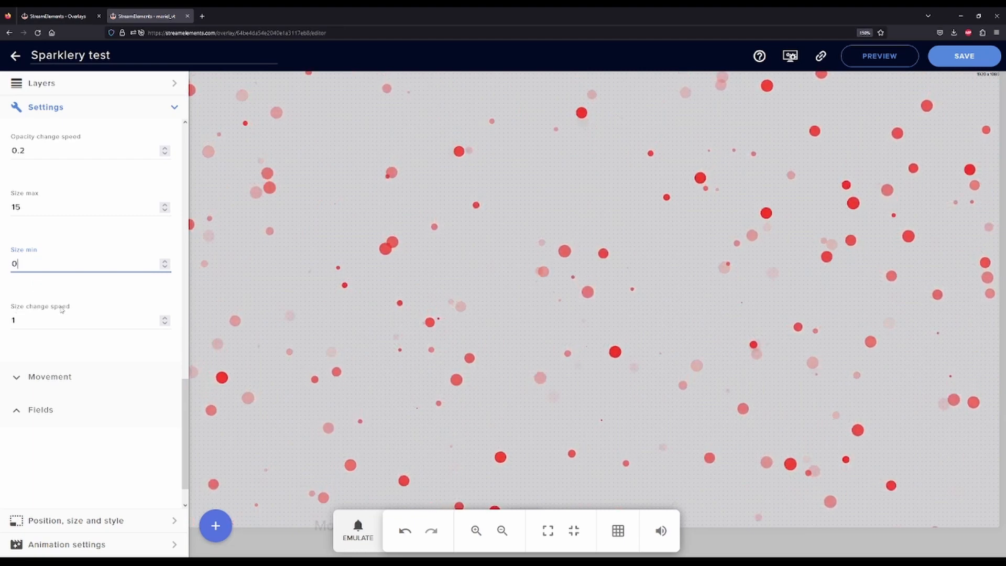
key("Tab")
type("0")
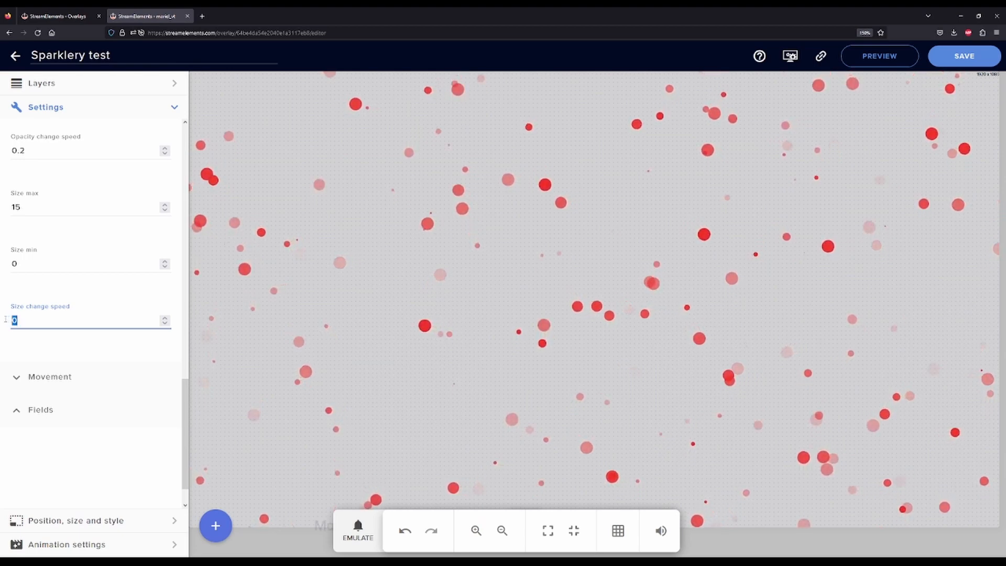
type("10")
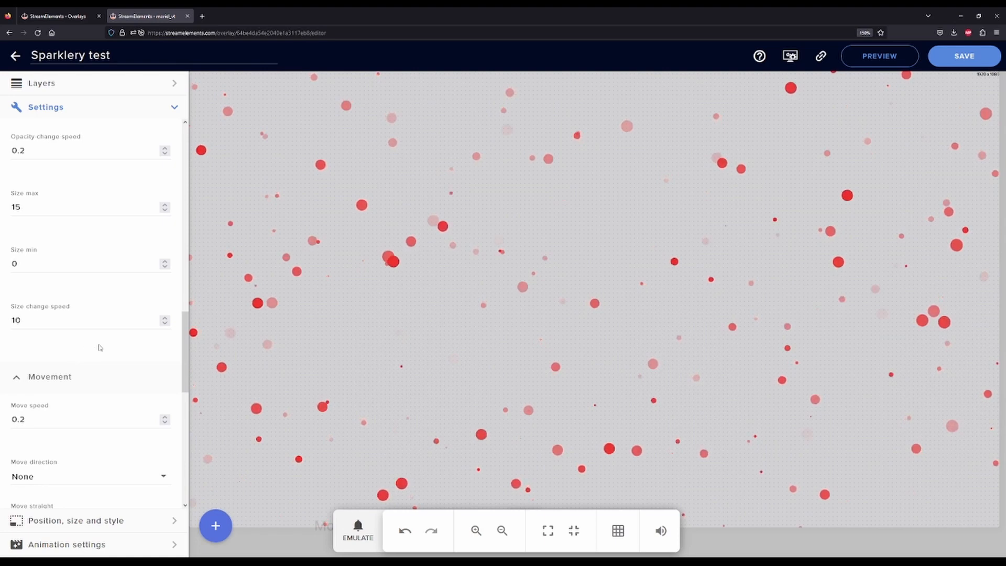
Step: Set the particles' move speed to 2 and try the move directions Top, Bottom, Left and Right
scroll(99, 347, "down", 1)
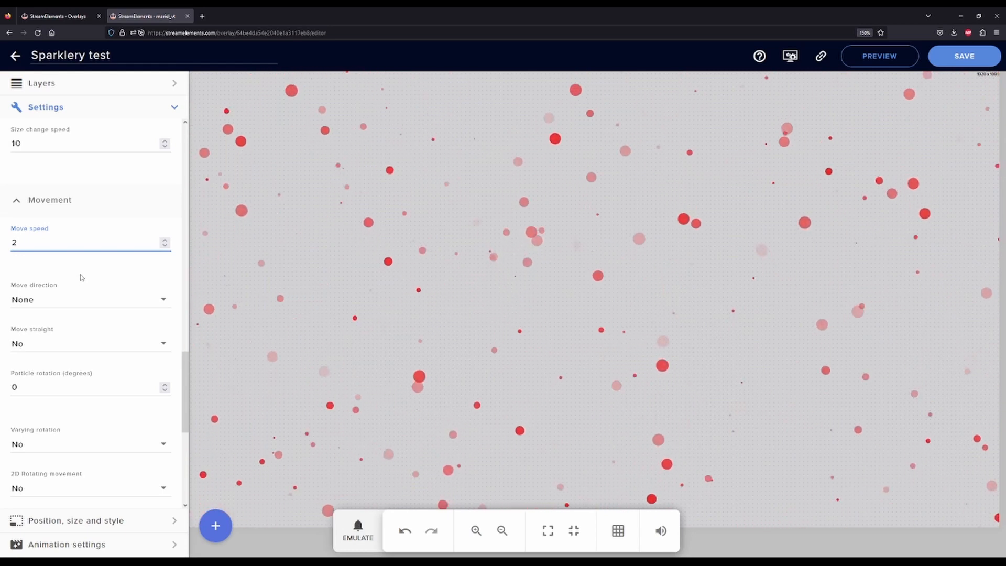
left_click(31, 296)
left_click(45, 327)
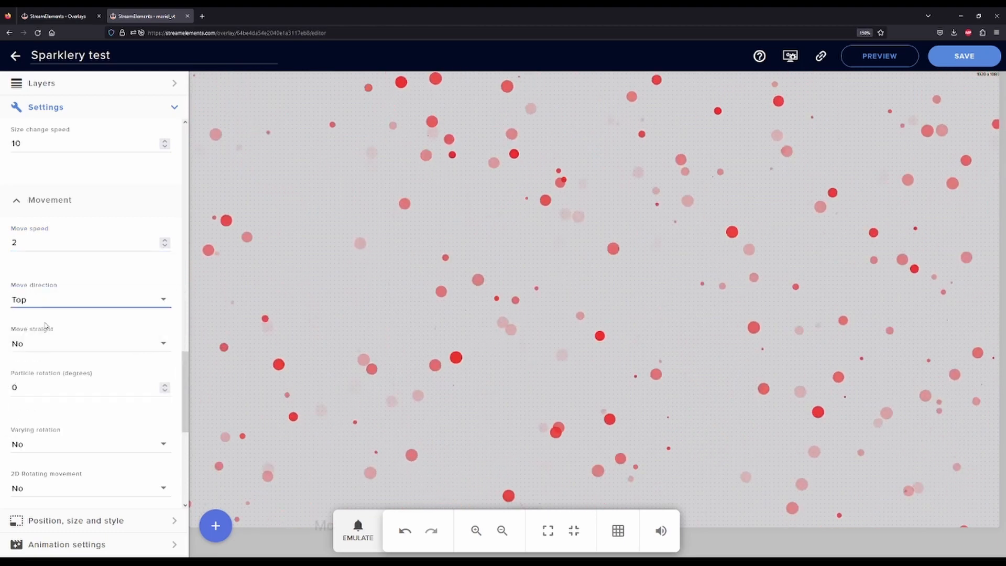
left_click(40, 299)
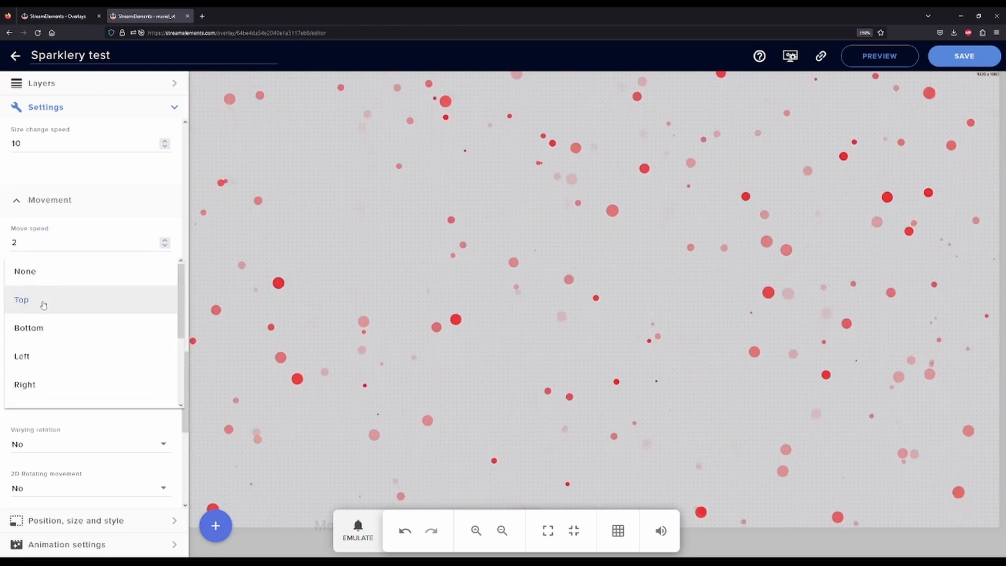
left_click(45, 328)
left_click(52, 299)
left_click(53, 332)
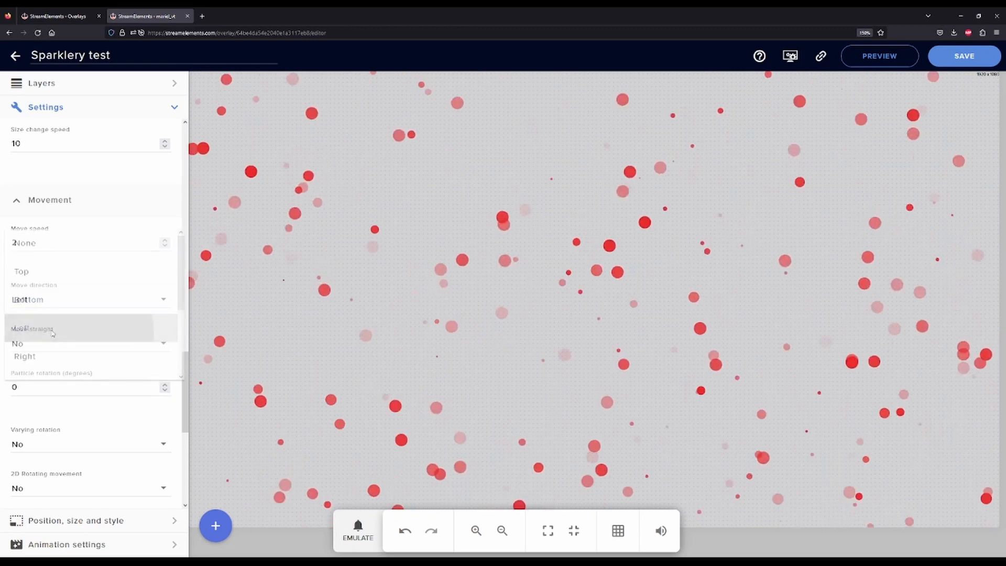
left_click(61, 301)
left_click(64, 326)
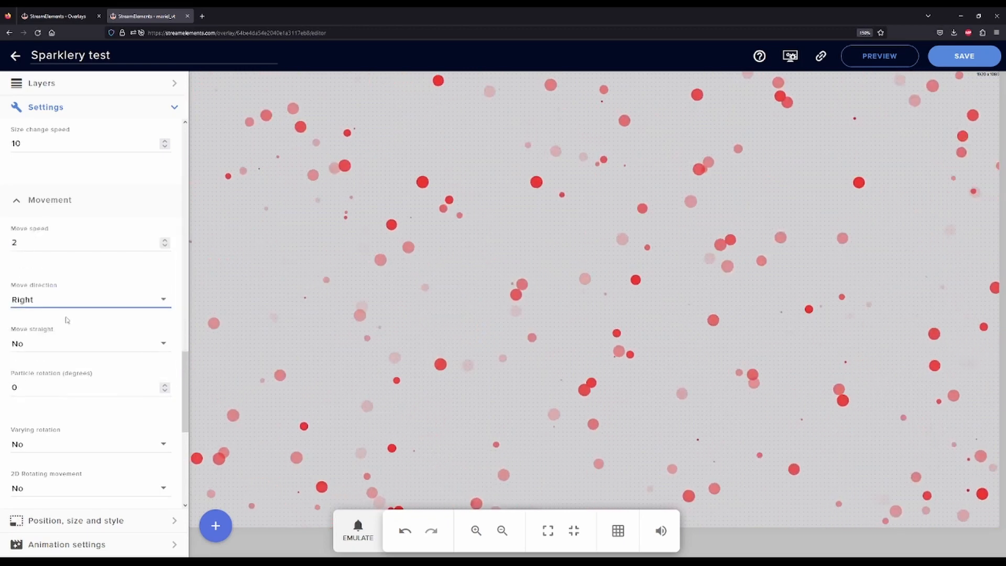
Step: Try the move directions Top left, Bottom left and Top right, and set the direction to Bottom right
left_click(60, 299)
left_click(61, 327)
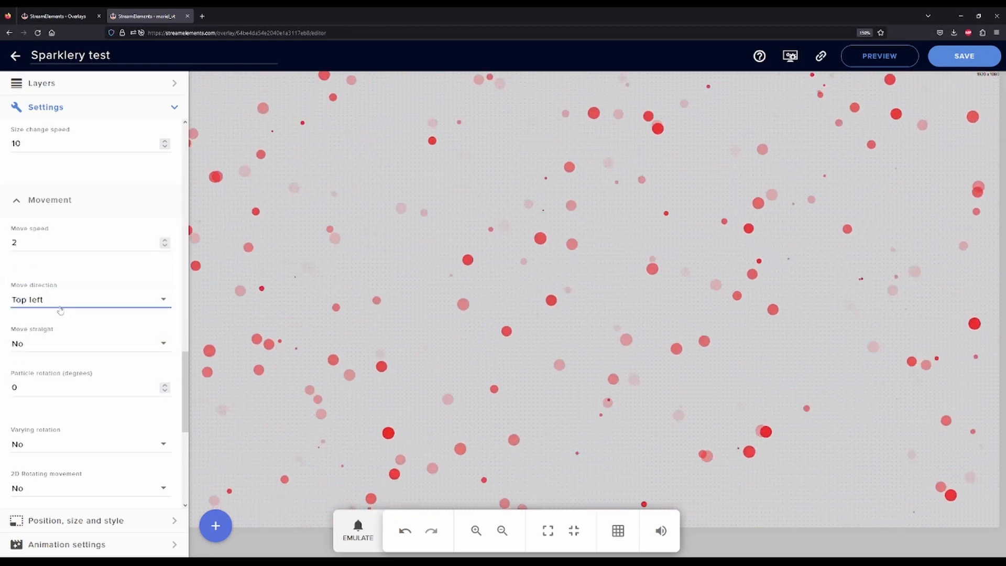
left_click(60, 308)
left_click(52, 352)
left_click(59, 302)
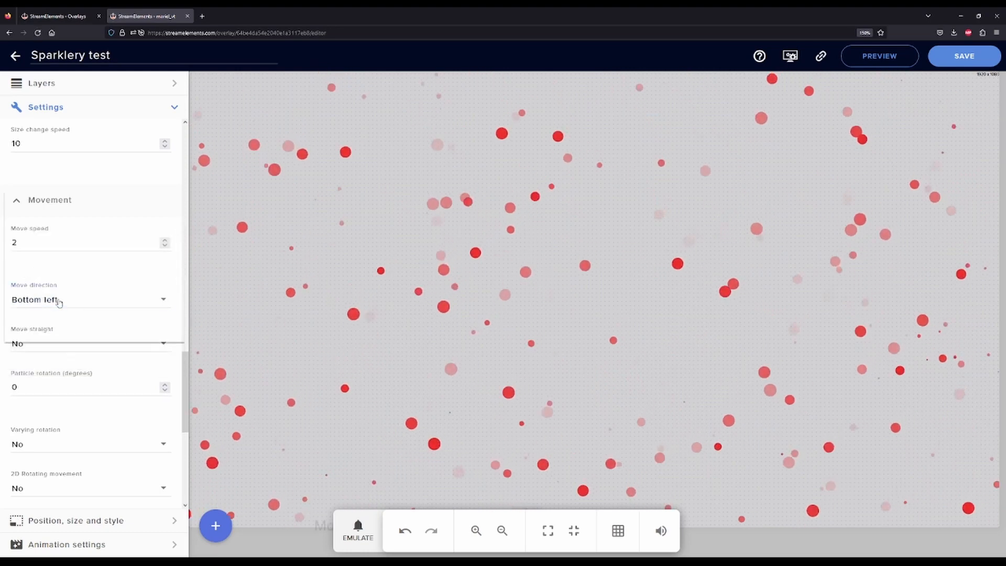
left_click(58, 270)
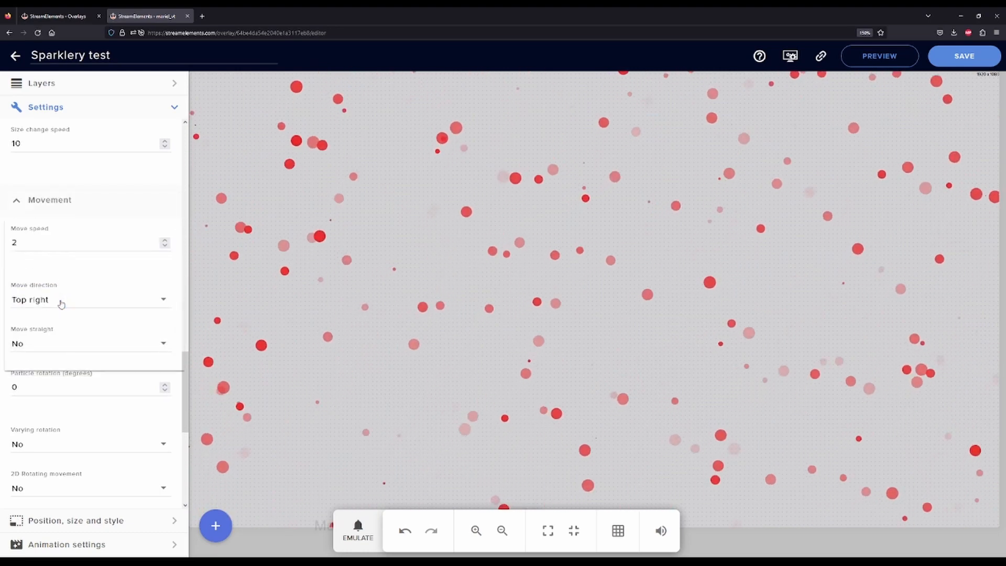
left_click(61, 303)
left_click(65, 354)
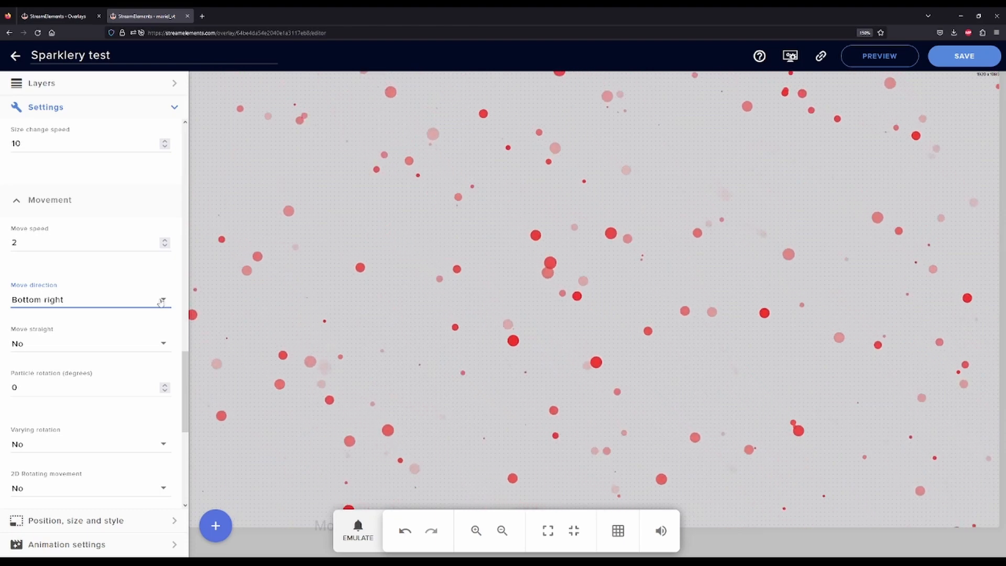
Step: Try straight particle movement and set the move straight option back to No
left_click(81, 343)
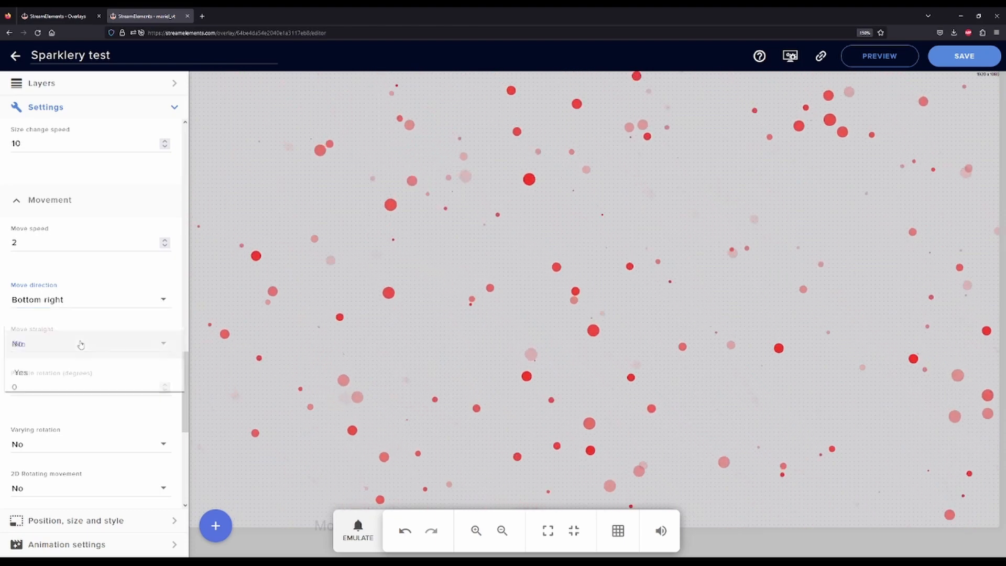
left_click(71, 372)
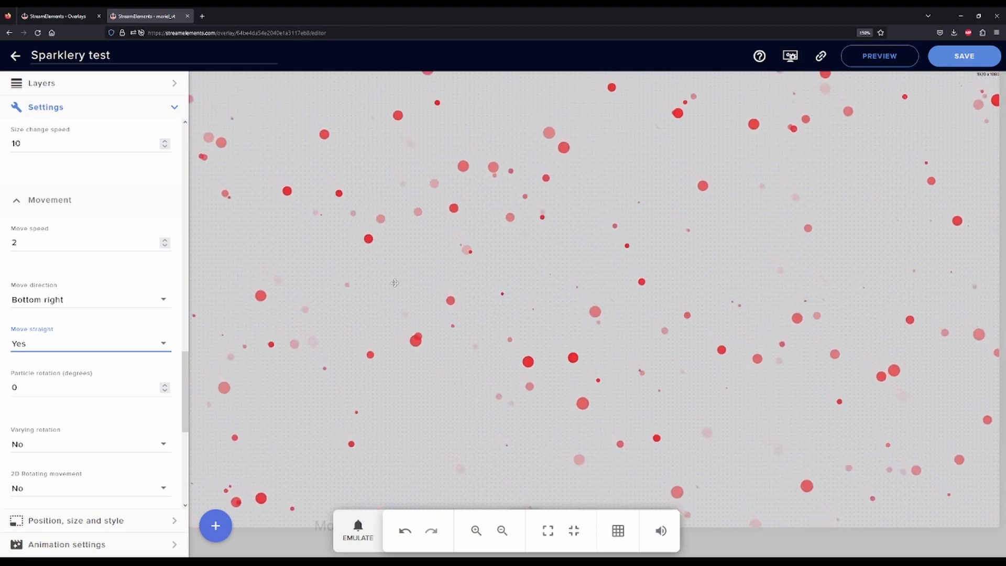
left_click(112, 343)
left_click(89, 361)
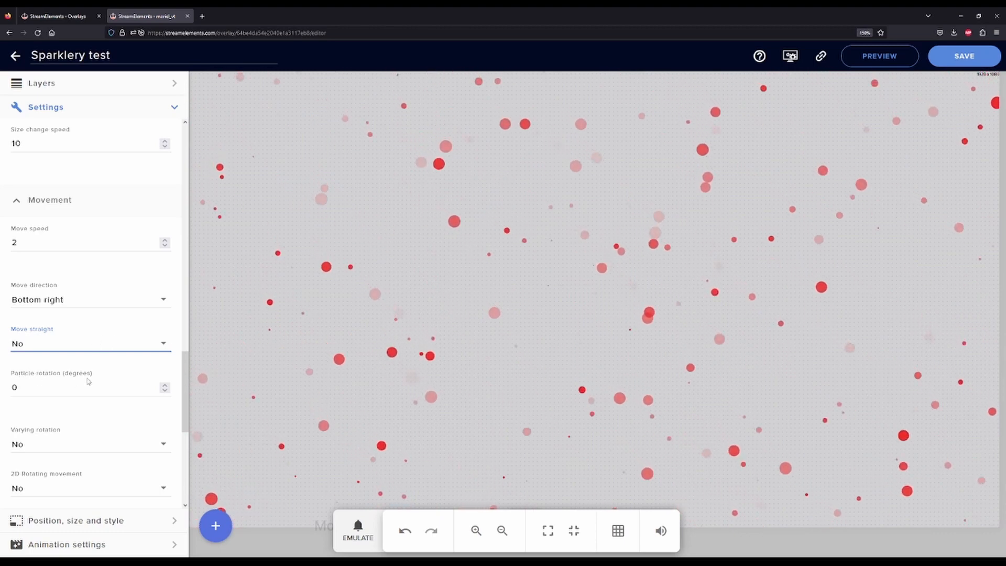
Step: Change the particle shape to Triangle
scroll(96, 367, "up", 3)
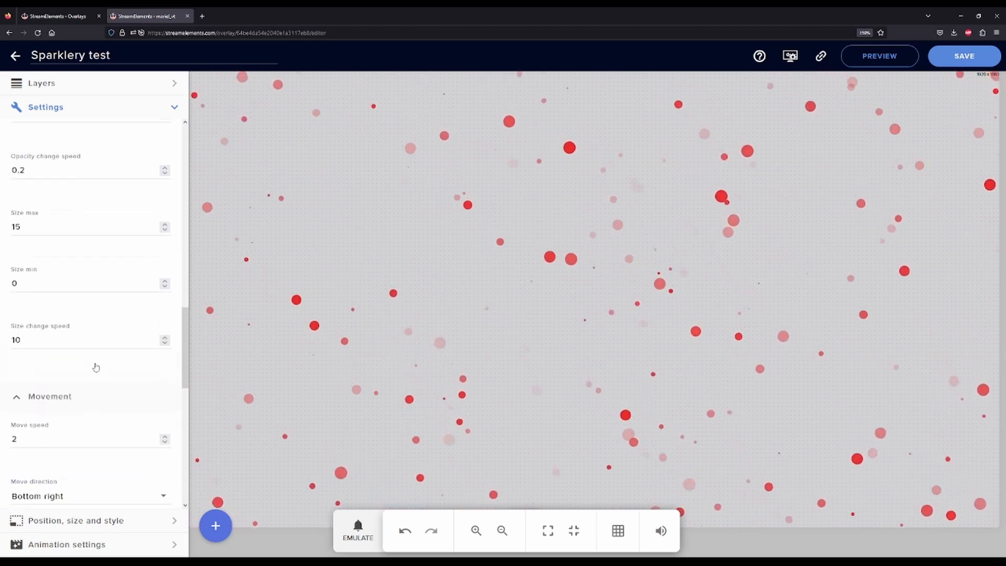
scroll(95, 367, "up", 10)
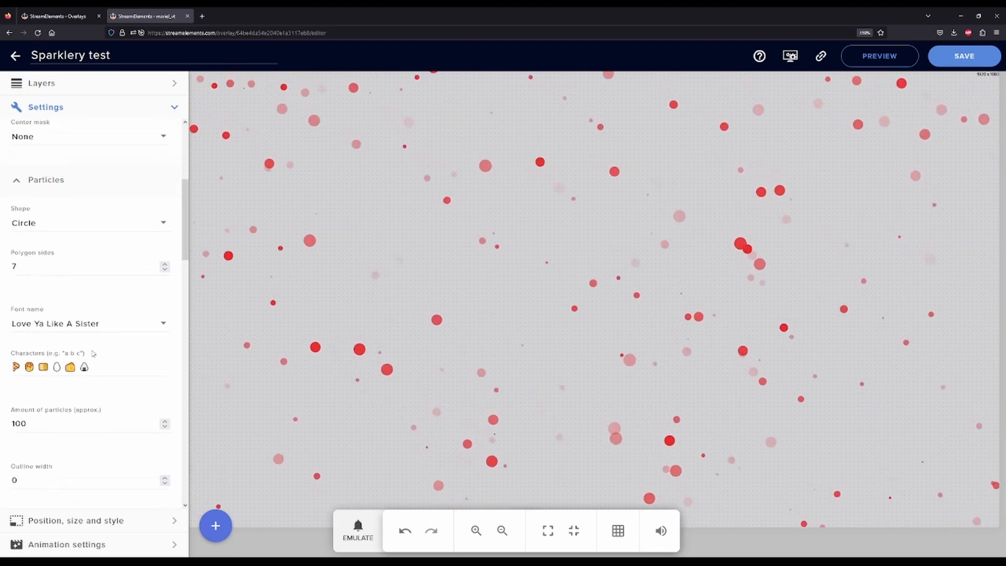
left_click(68, 224)
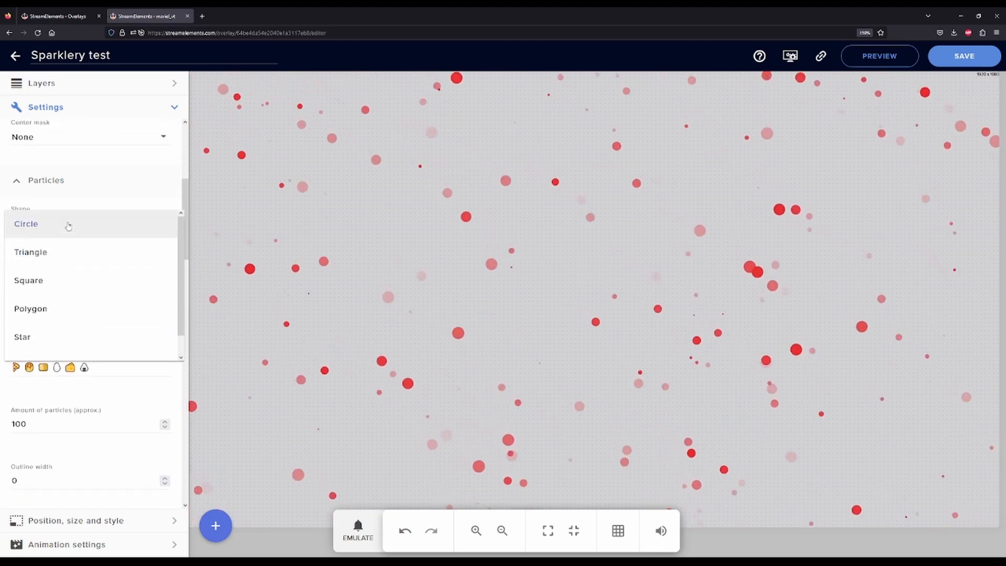
left_click(42, 252)
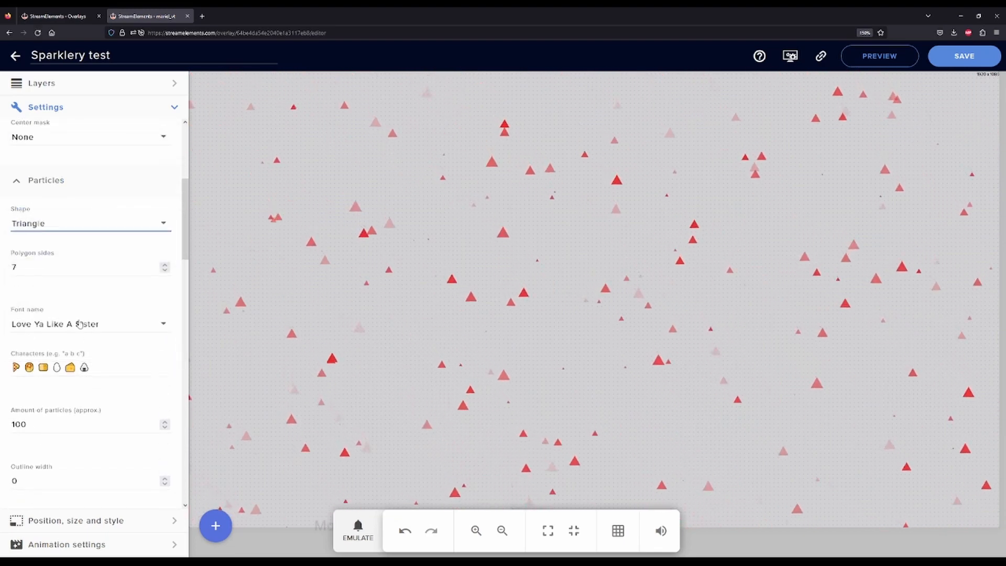
Step: Set the particle rotation to 45 degrees
scroll(80, 323, "down", 15)
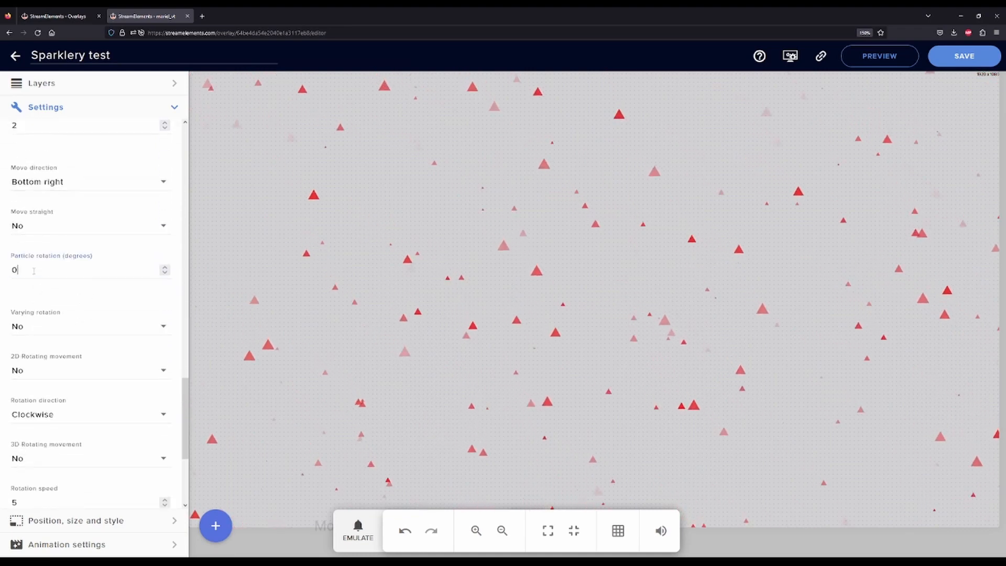
double_click(34, 271)
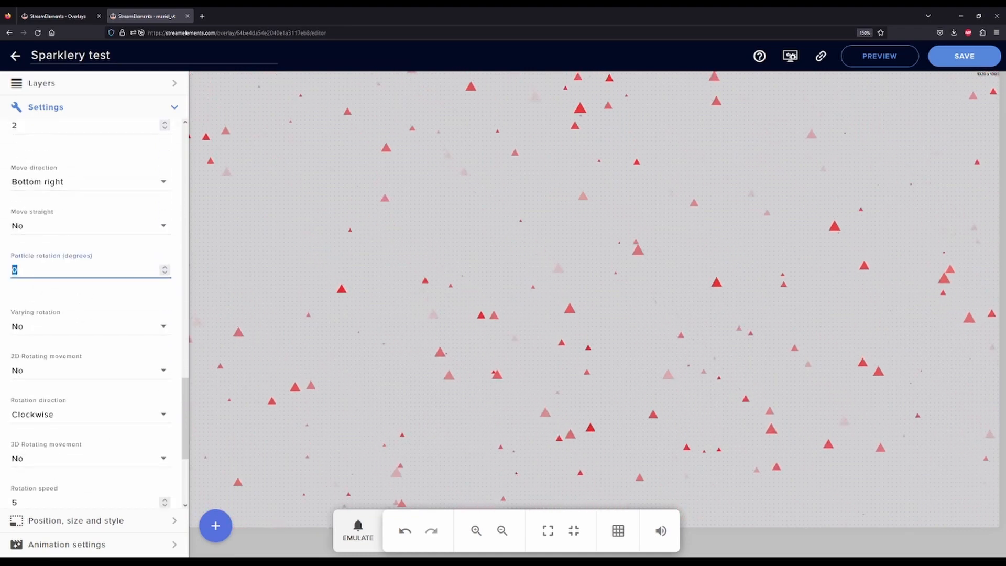
type("45")
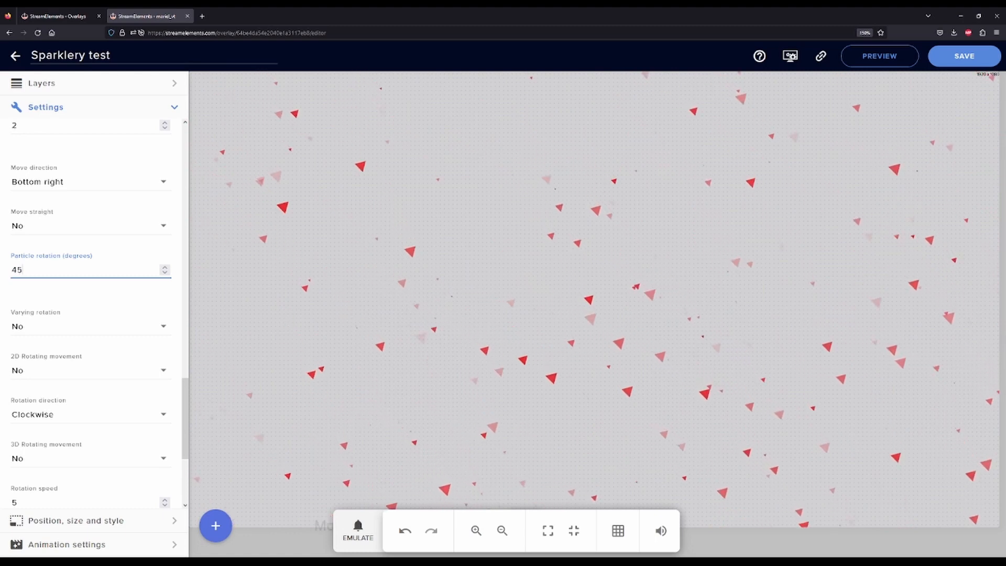
Step: Enable varying rotation and 2D rotating movement for the particles
left_click(60, 323)
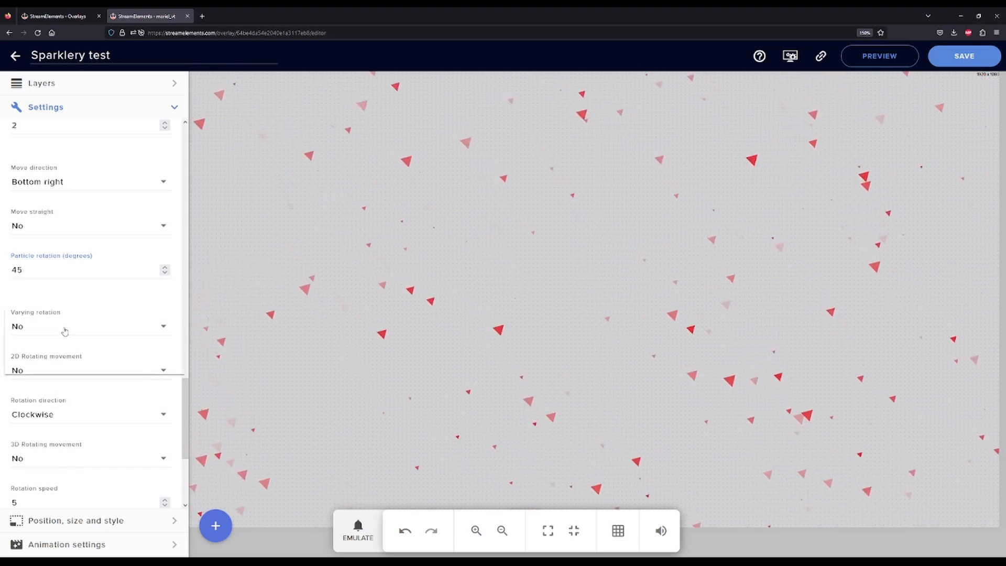
left_click(65, 354)
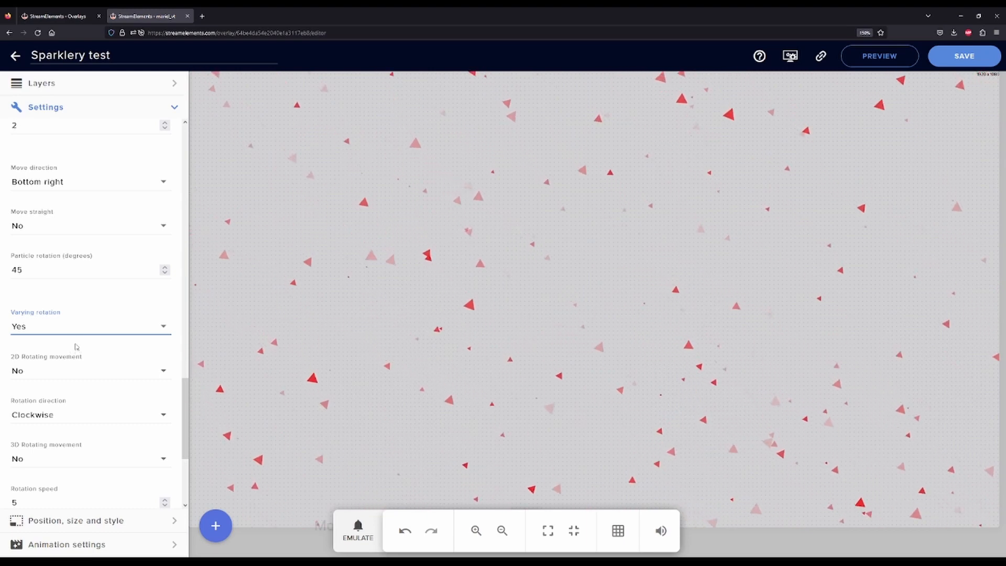
left_click(74, 370)
left_click(72, 399)
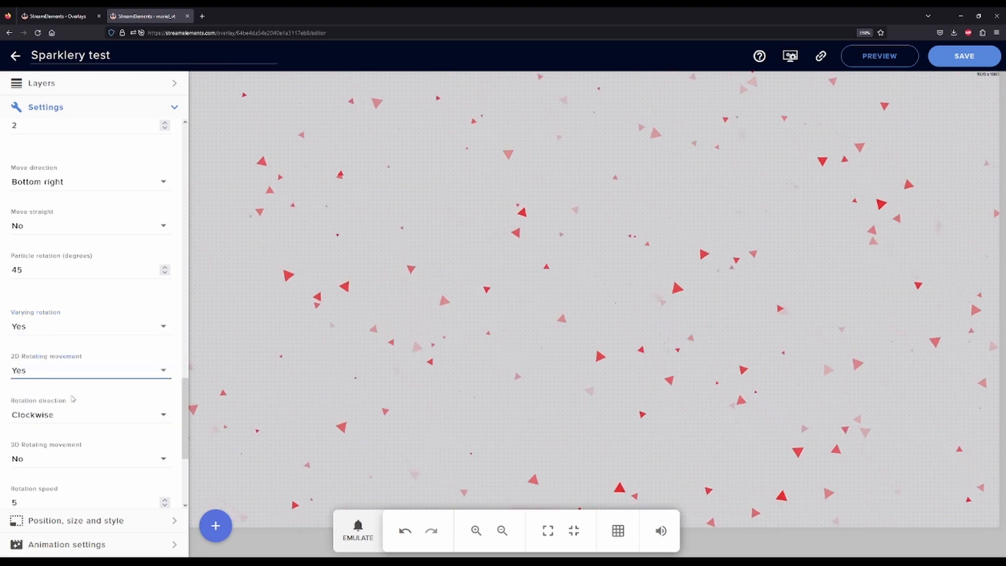
scroll(76, 392, "down", 1)
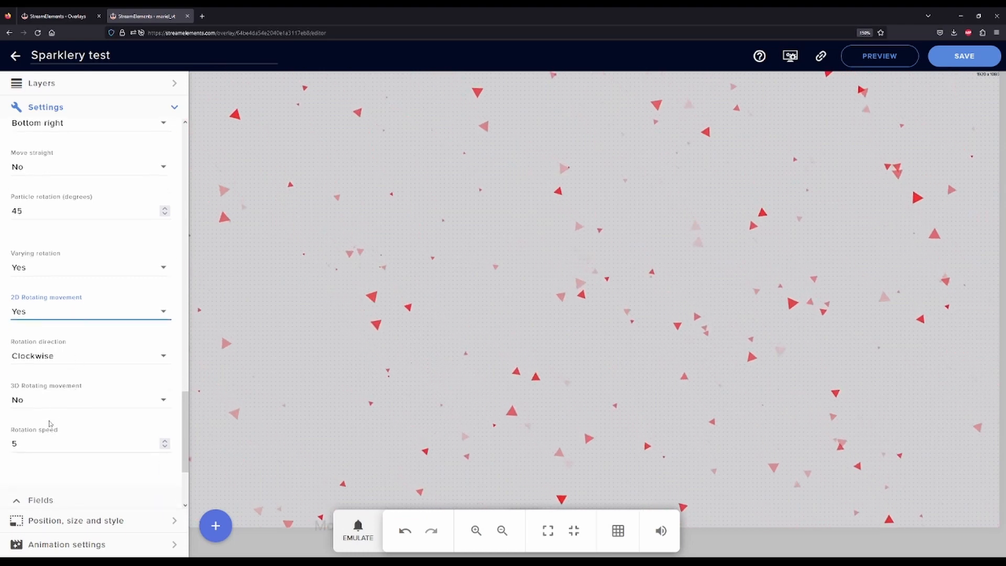
Step: Set the rotation speed to 20 after trying 10, and turn off varying rotation
left_click_drag(31, 444, 3, 445)
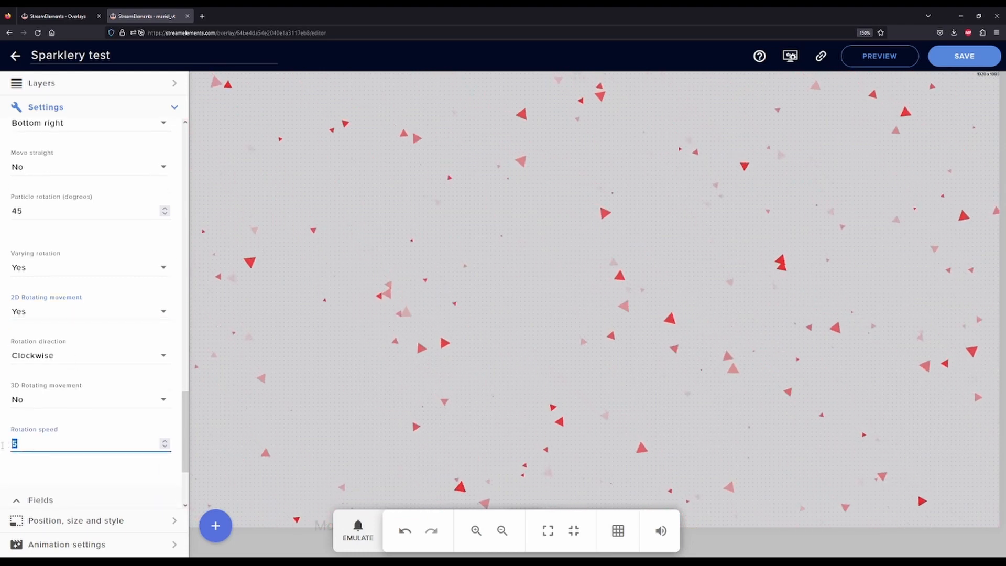
type("10")
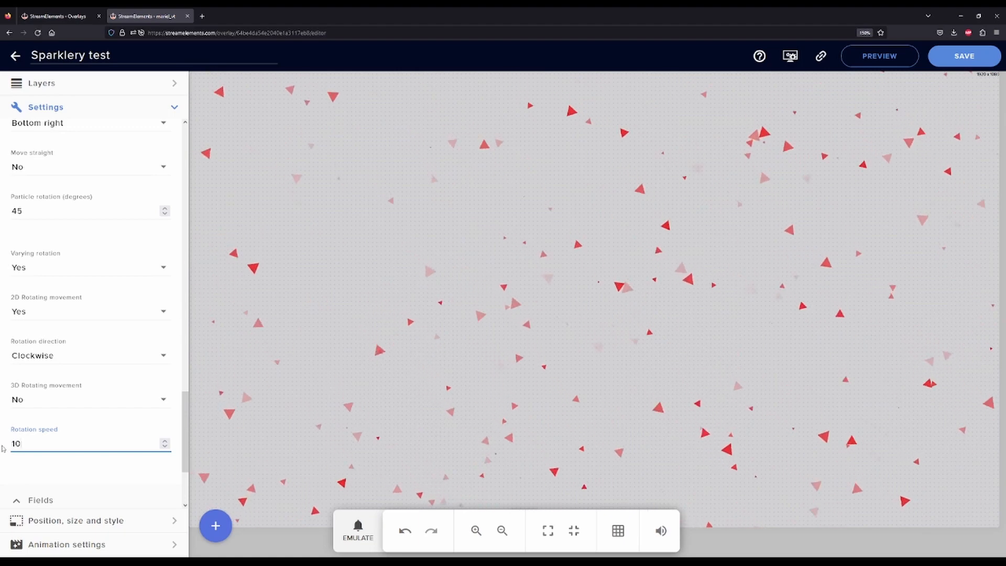
double_click(16, 443)
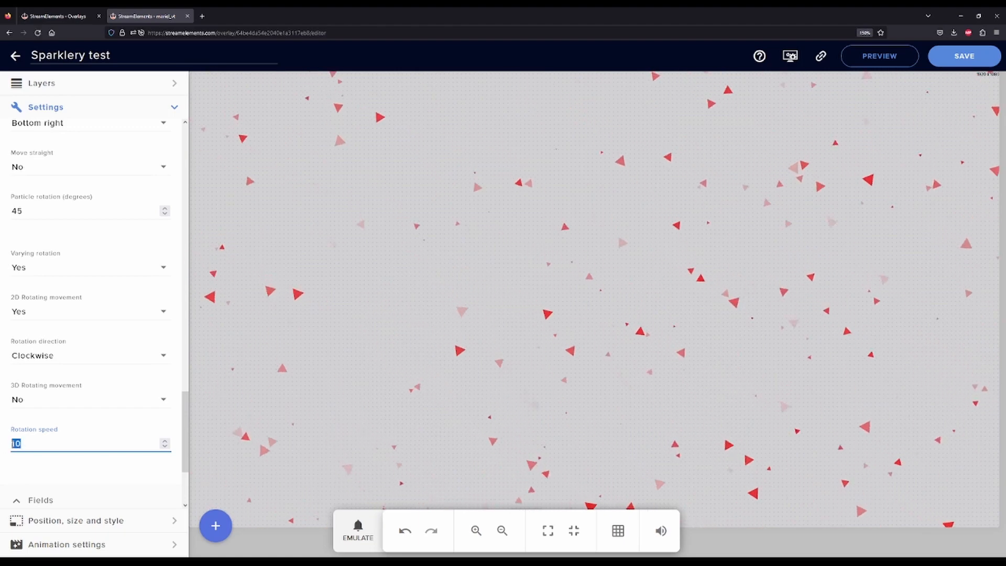
type("20")
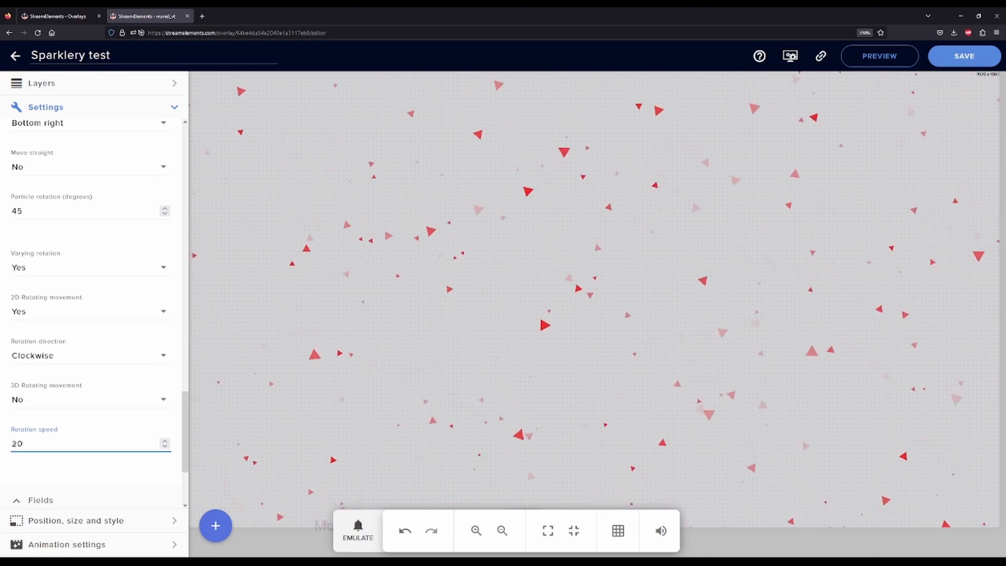
left_click(45, 271)
left_click(47, 246)
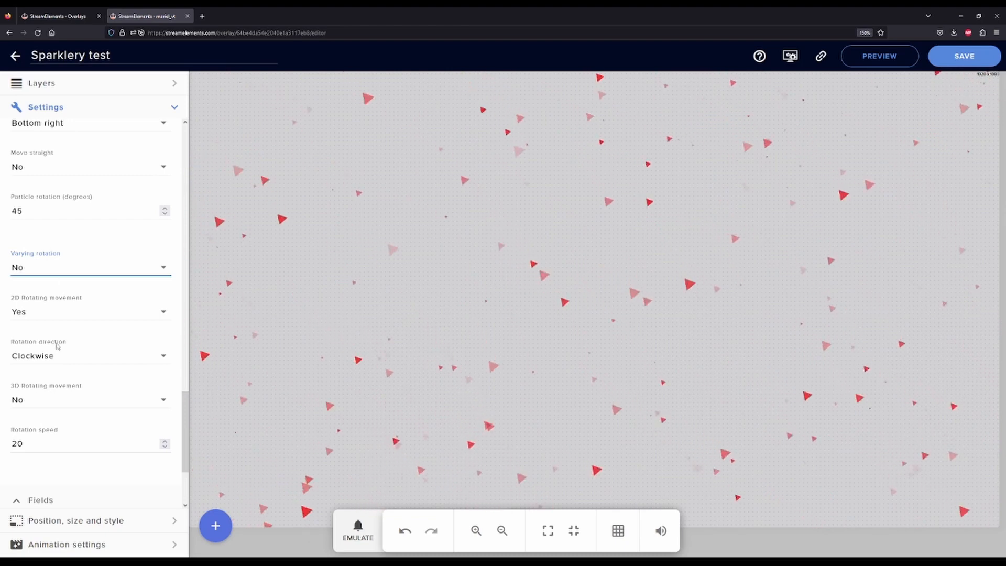
Step: Set the particles' rotation direction to Counterclockwise and enable 3D rotating movement
left_click(55, 356)
left_click(59, 381)
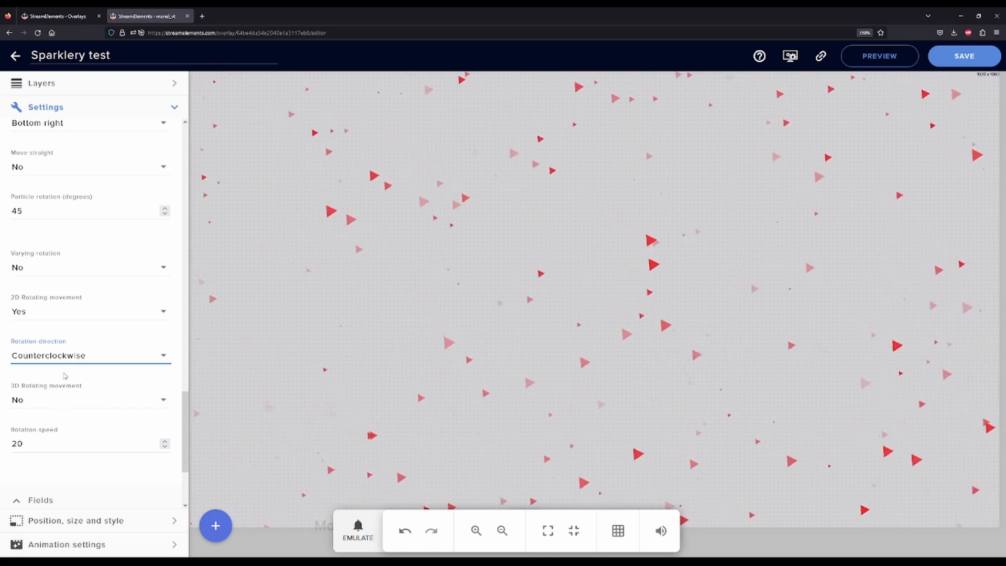
left_click(63, 406)
left_click(68, 433)
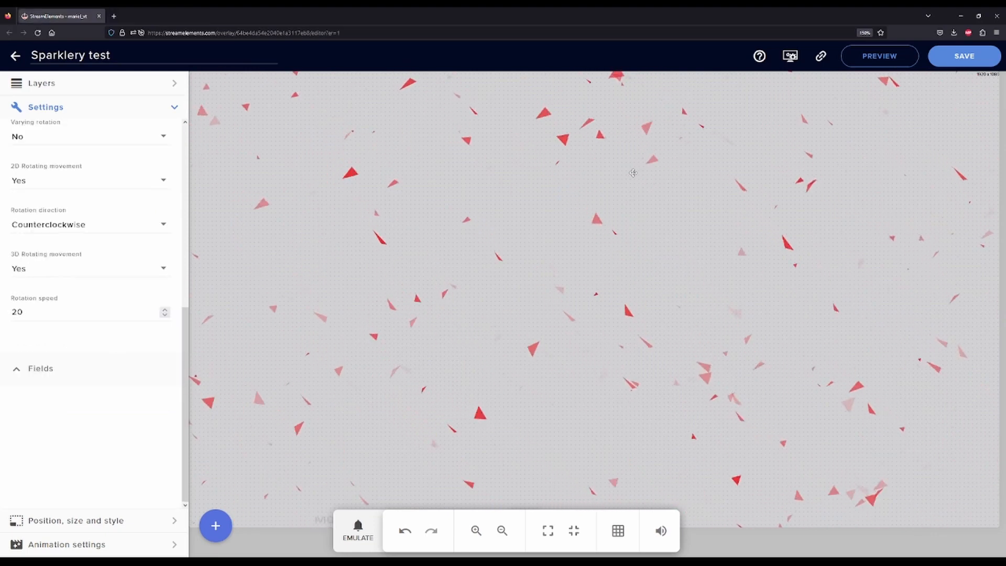
Step: Save the overlay and copy its link to the clipboard
left_click(963, 61)
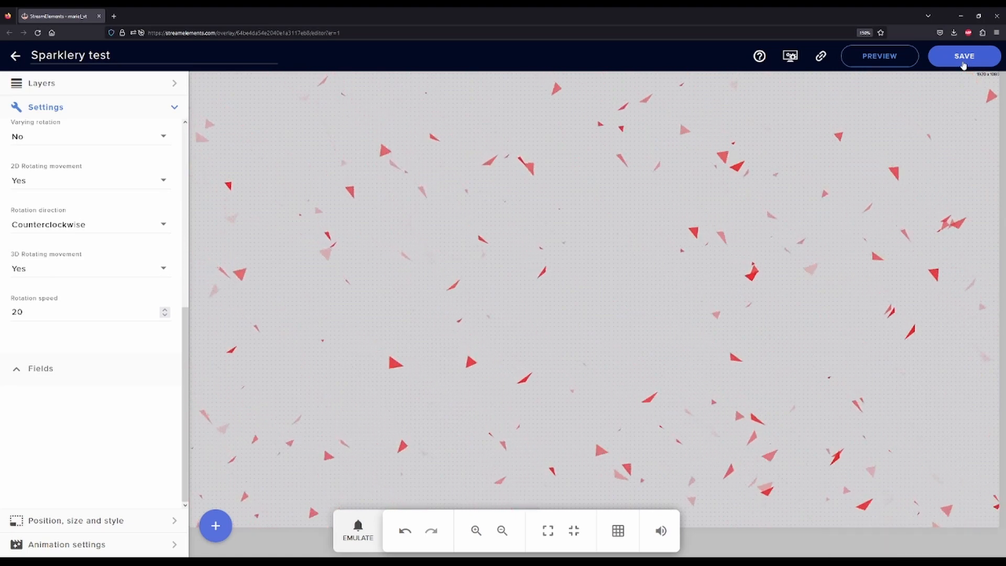
left_click(820, 59)
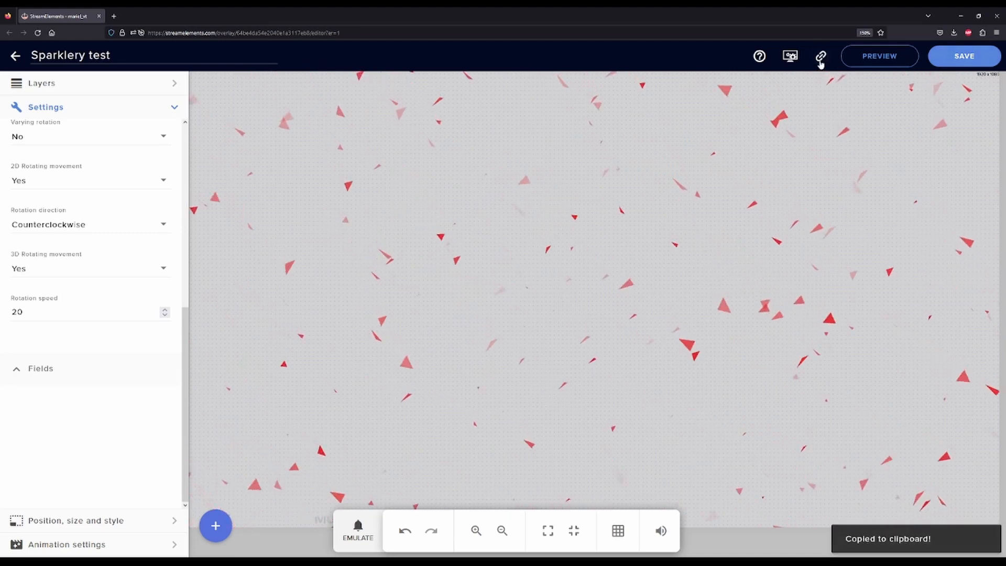